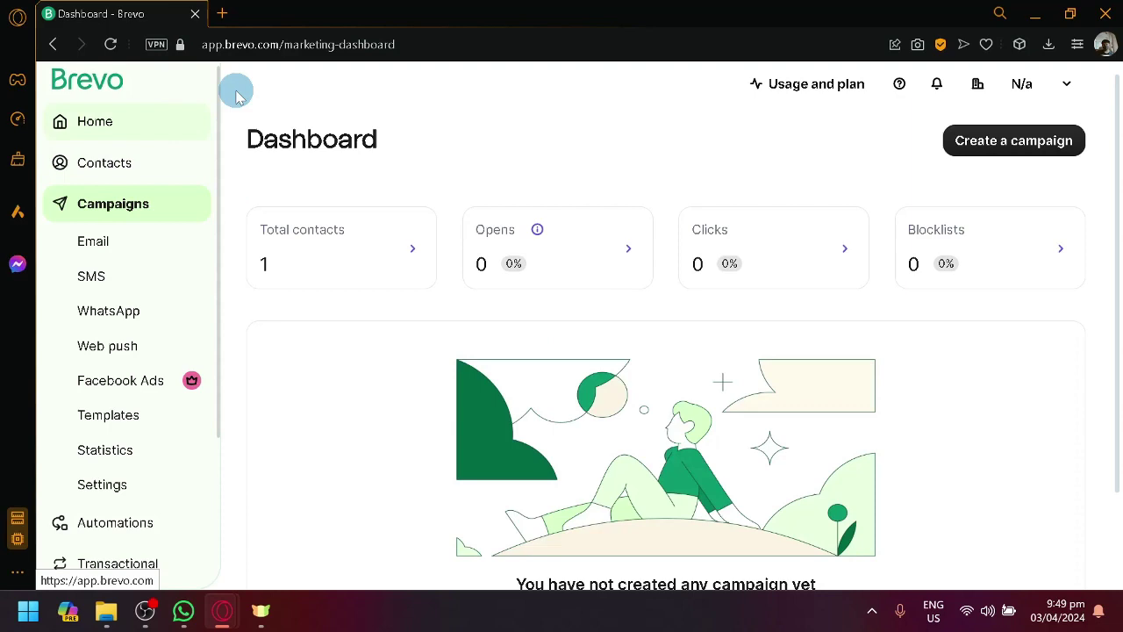
Examine the marketing dashboard and the channels and options offered under Campaigns.
scroll(384, 173, "down", 1)
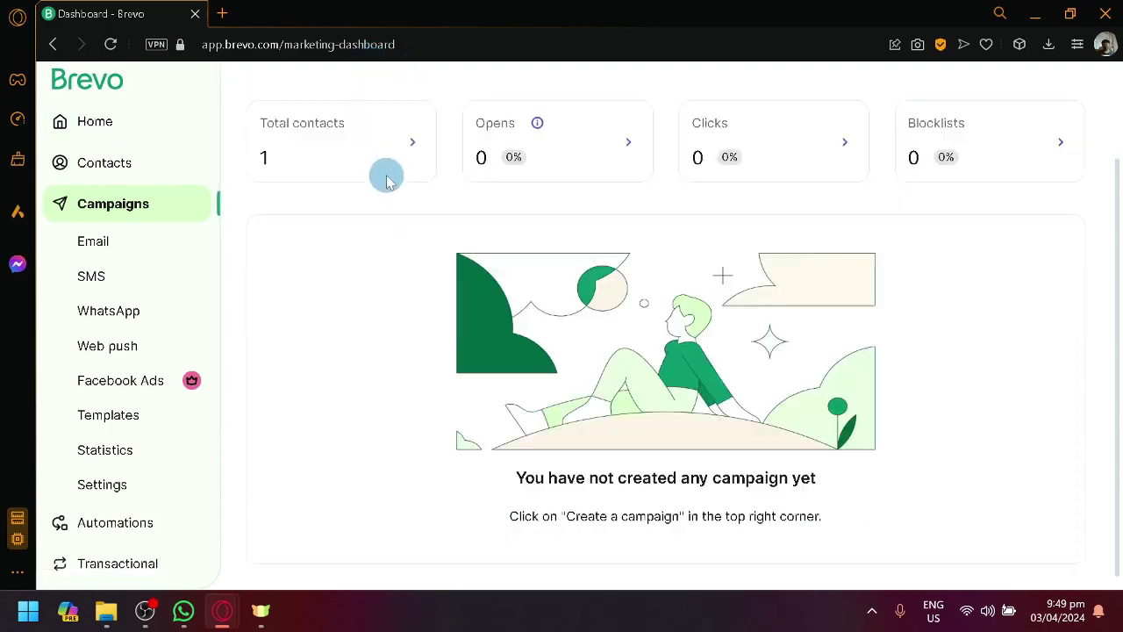
scroll(364, 201, "up", 1)
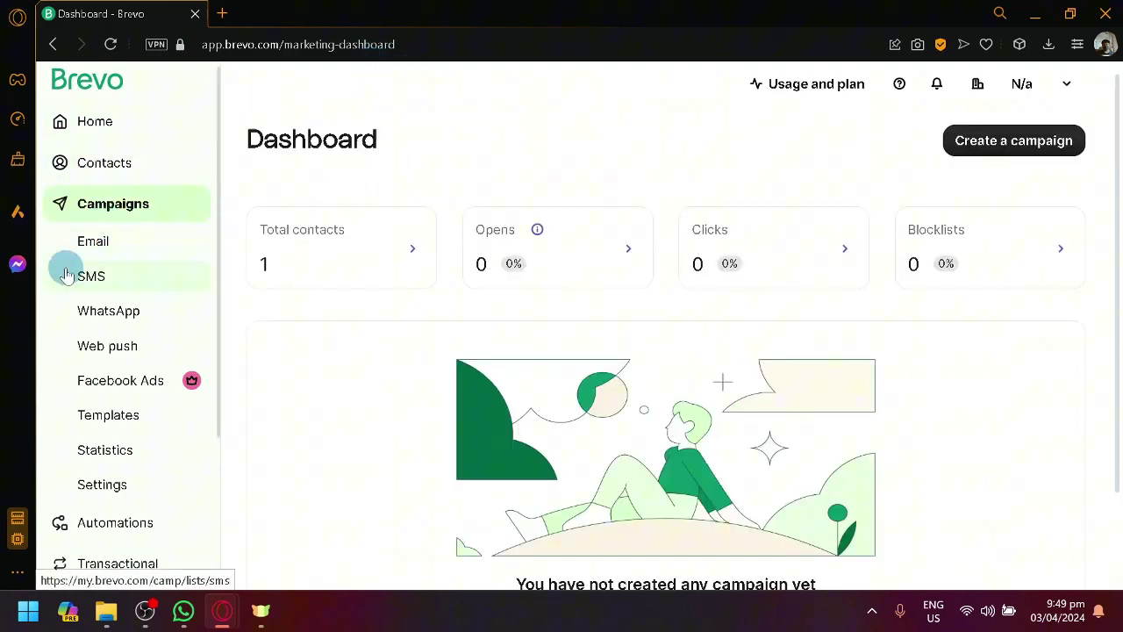
scroll(66, 274, "up", 7, "ctrl")
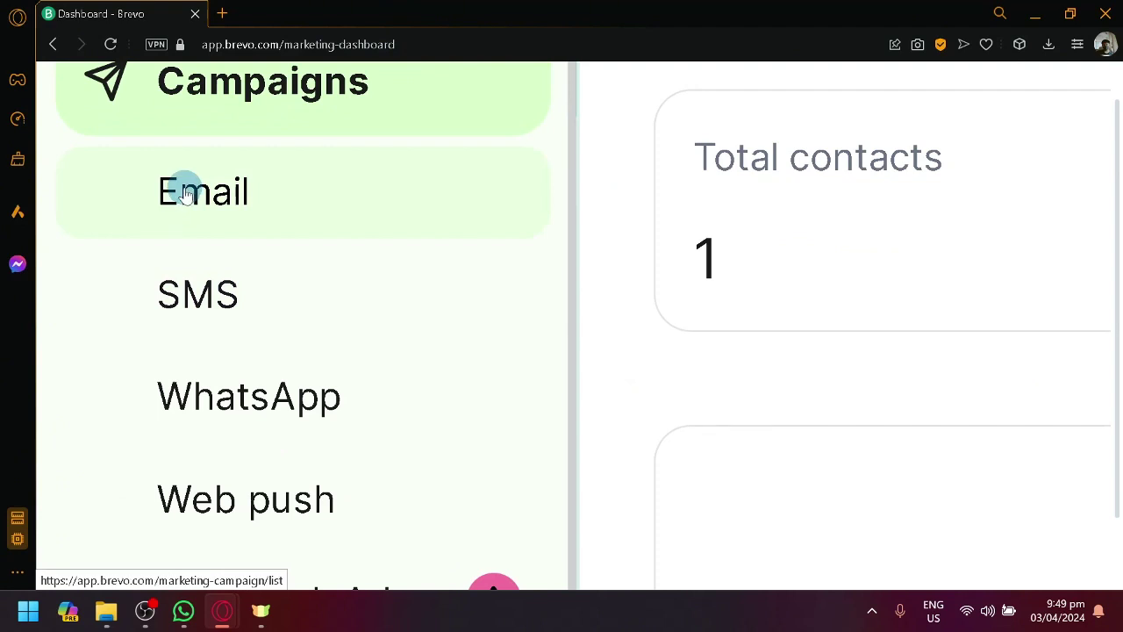
scroll(184, 195, "down", 2, "ctrl")
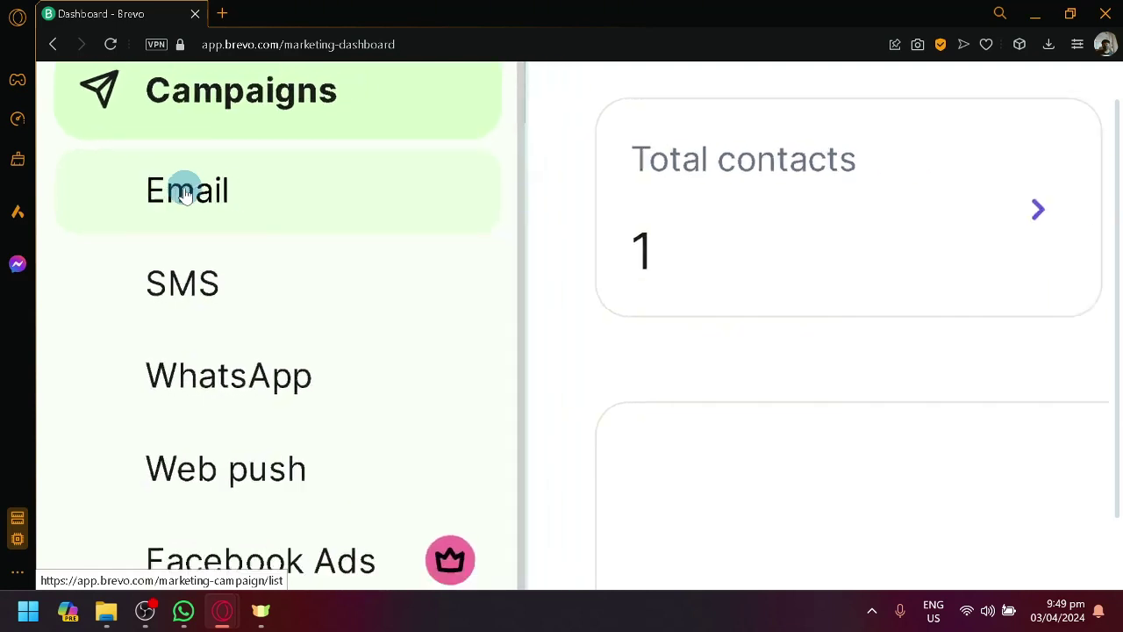
scroll(179, 233, "down", 1)
scroll(178, 235, "down", 3)
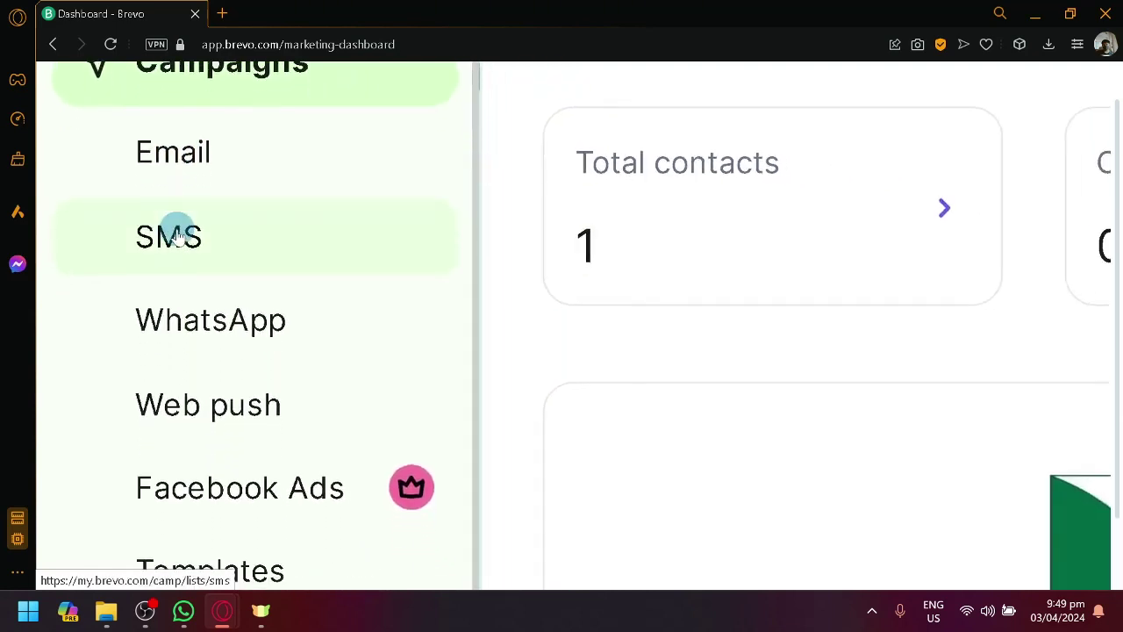
scroll(178, 235, "down", 3)
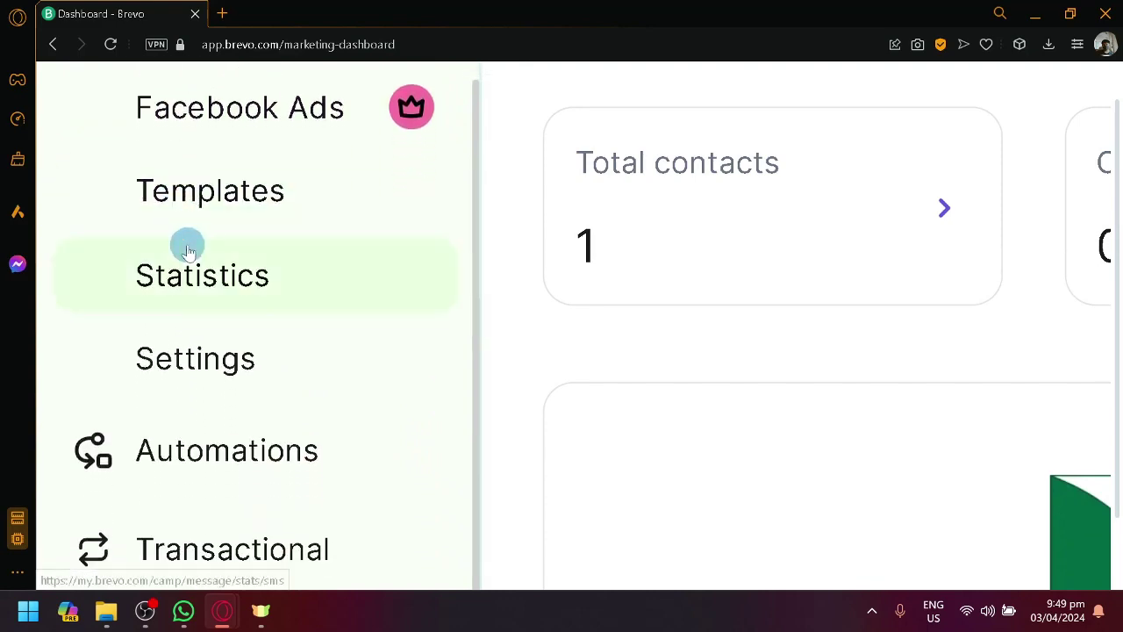
scroll(185, 246, "up", 9)
scroll(185, 246, "down", 5, "ctrl")
scroll(188, 252, "down", 1, "ctrl")
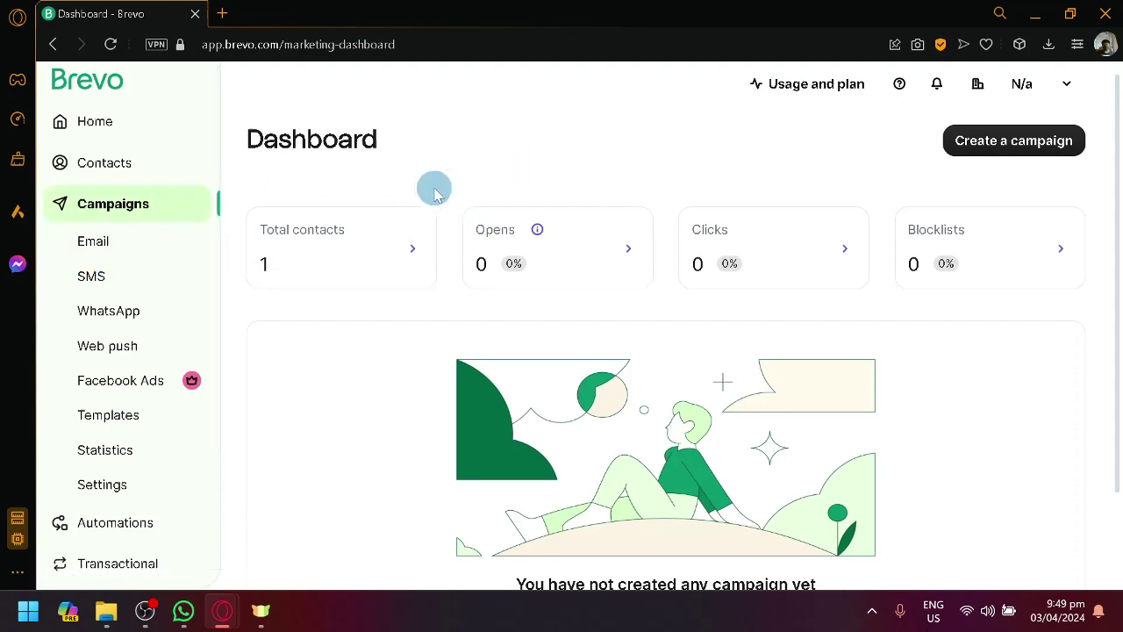
scroll(441, 145, "down", 2)
scroll(443, 147, "up", 2)
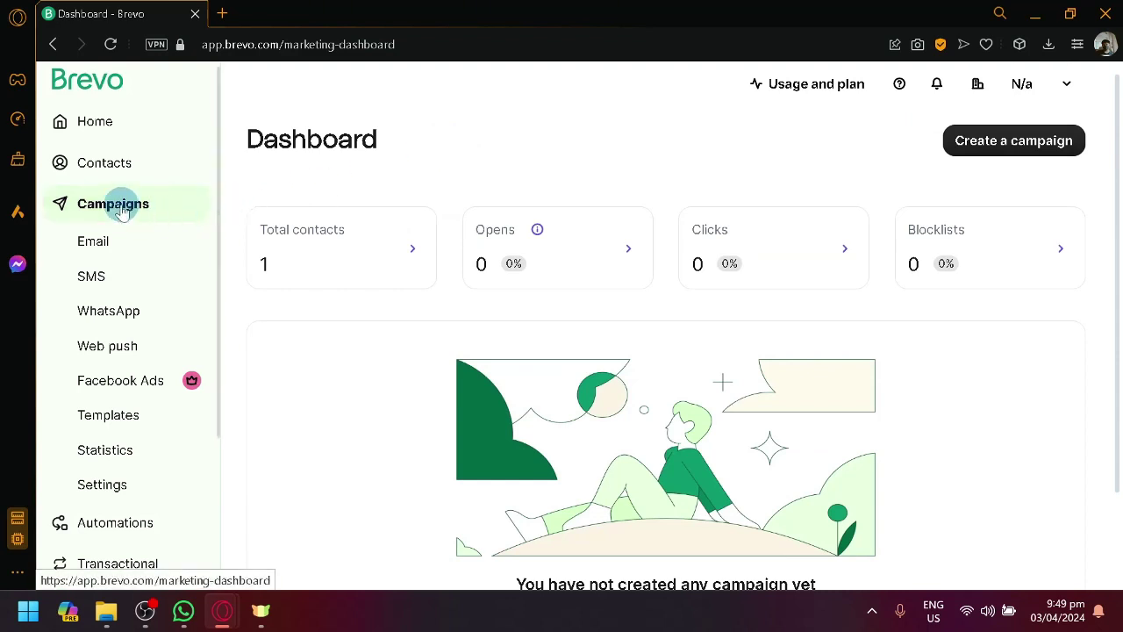
Open the email campaigns page and look over its campaign list.
left_click(94, 242)
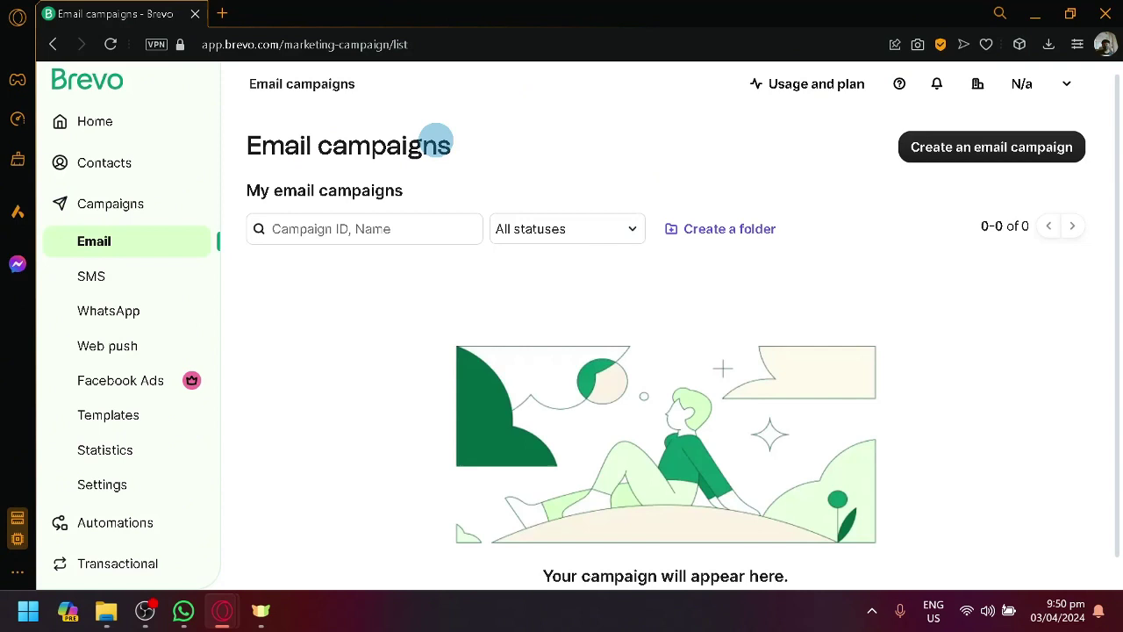
scroll(484, 240, "down", 1)
scroll(426, 276, "up", 1)
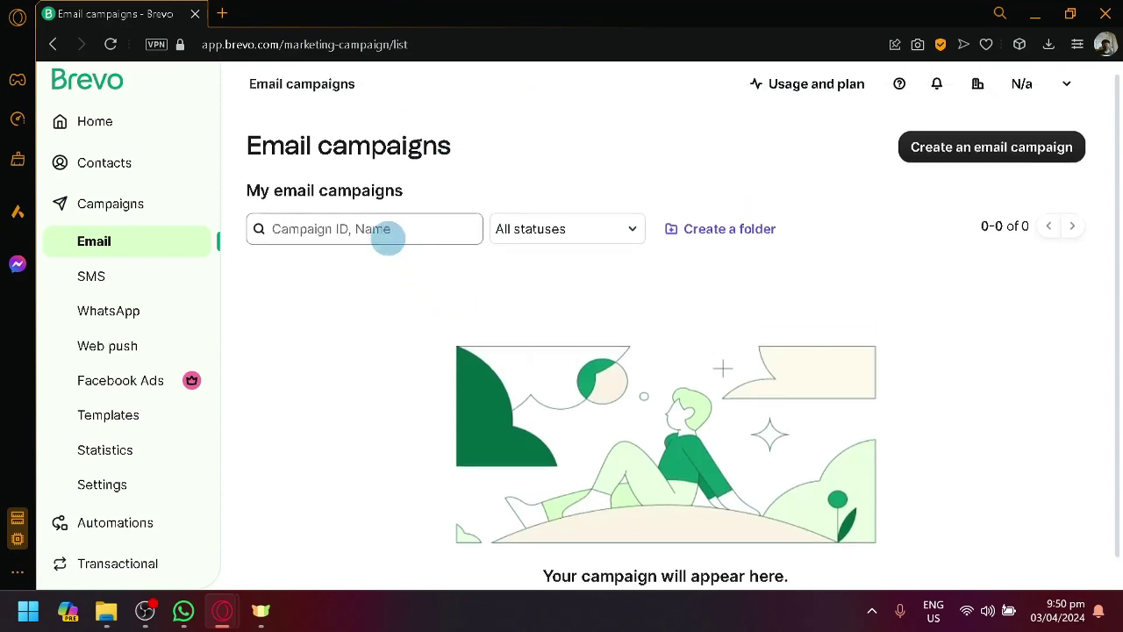
scroll(443, 281, "down", 1)
scroll(461, 309, "up", 1)
scroll(462, 311, "down", 1)
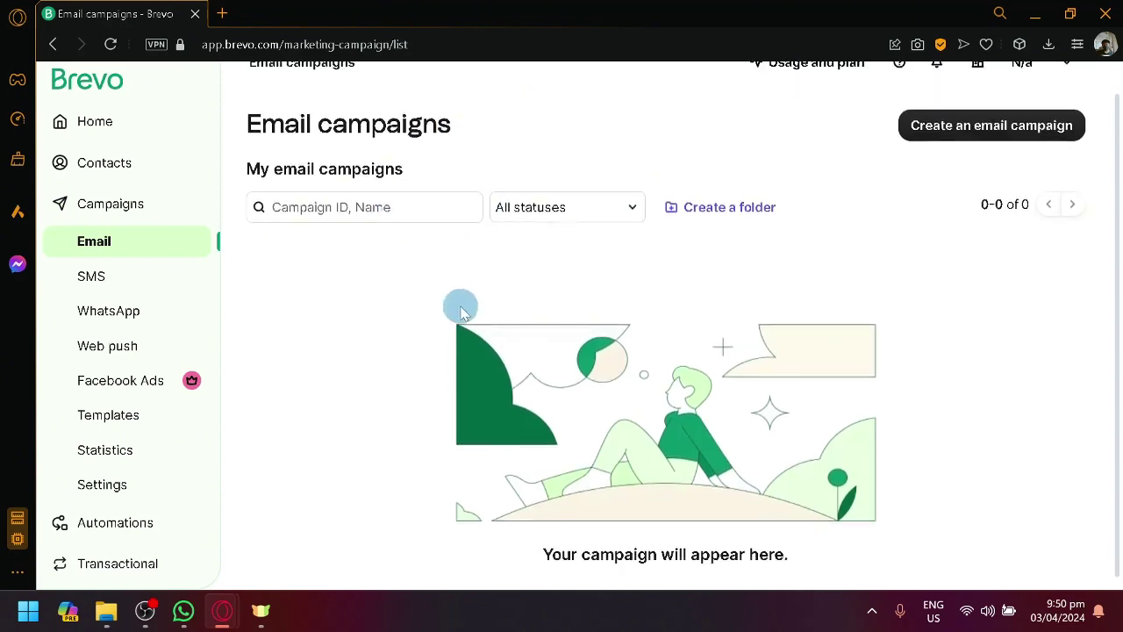
scroll(460, 309, "up", 1)
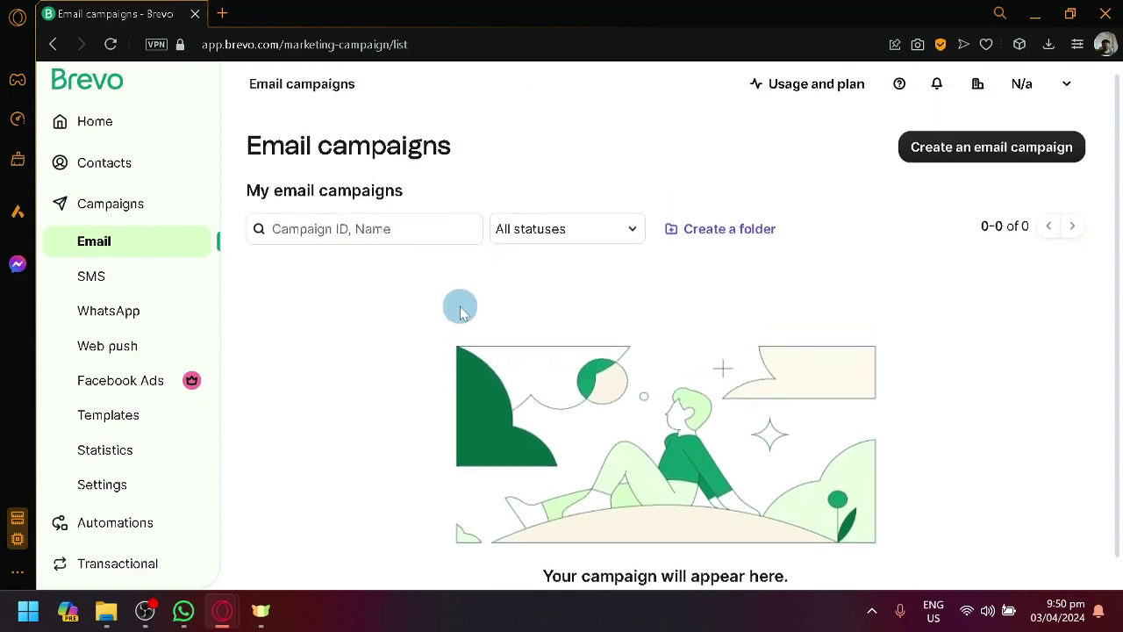
Check the A/B Test option, then create a Regular email campaign named "Promotion campaigne".
left_click(981, 151)
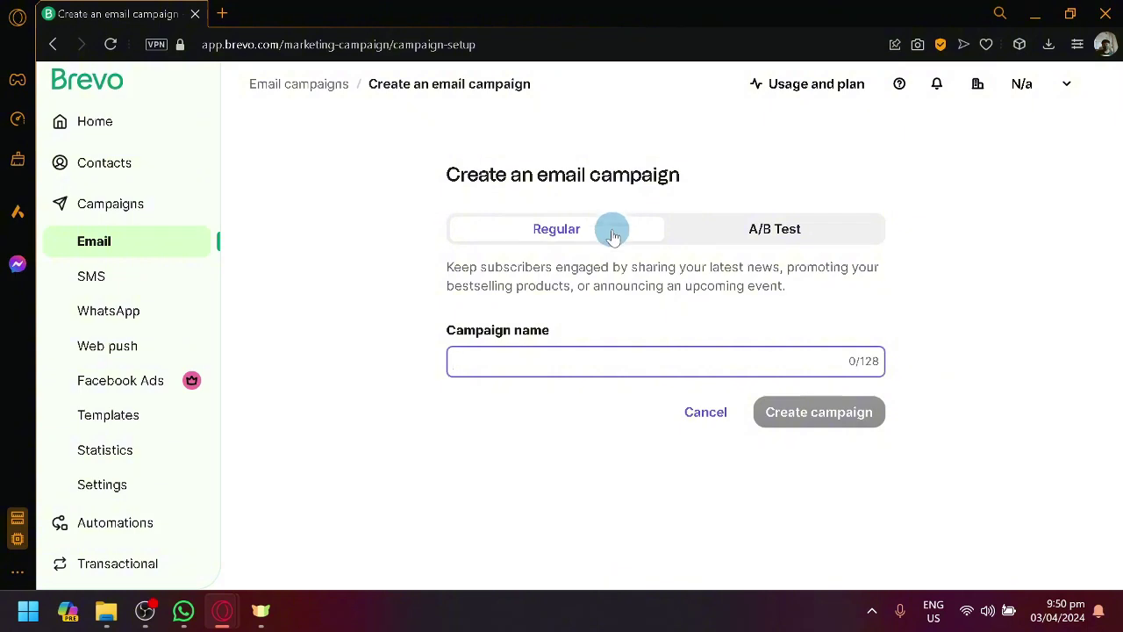
left_click(713, 241)
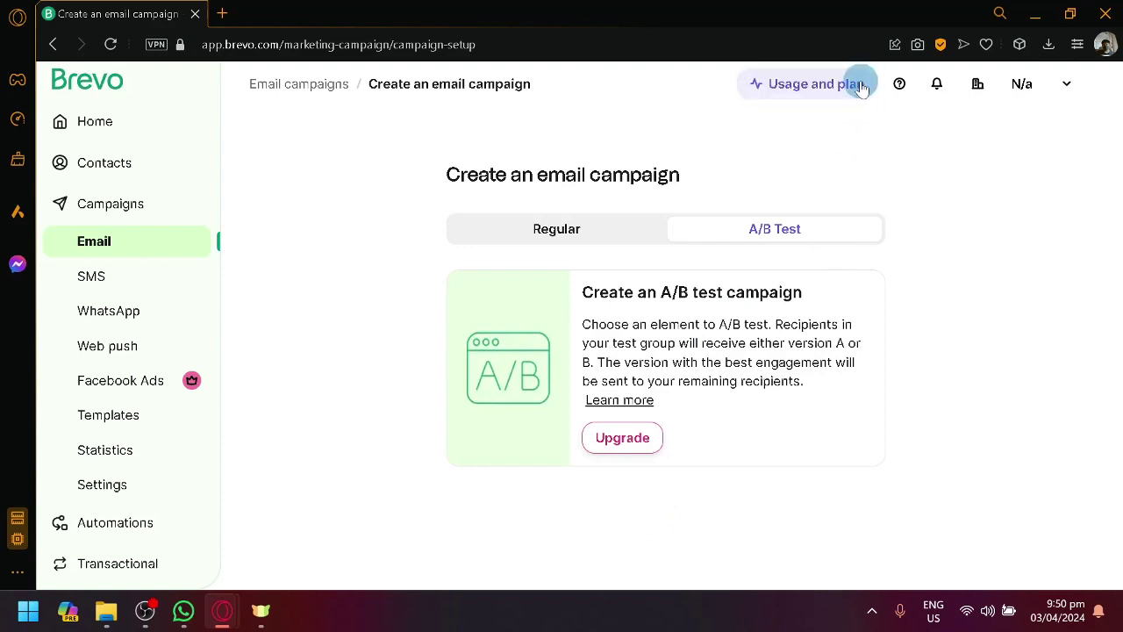
left_click(624, 235)
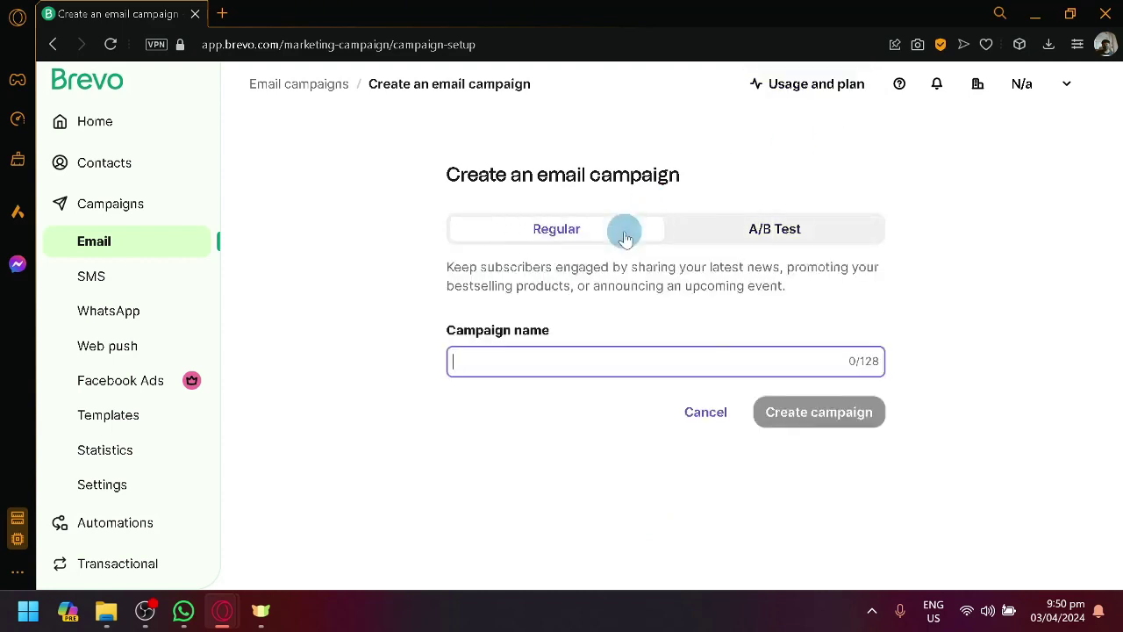
type("Pr")
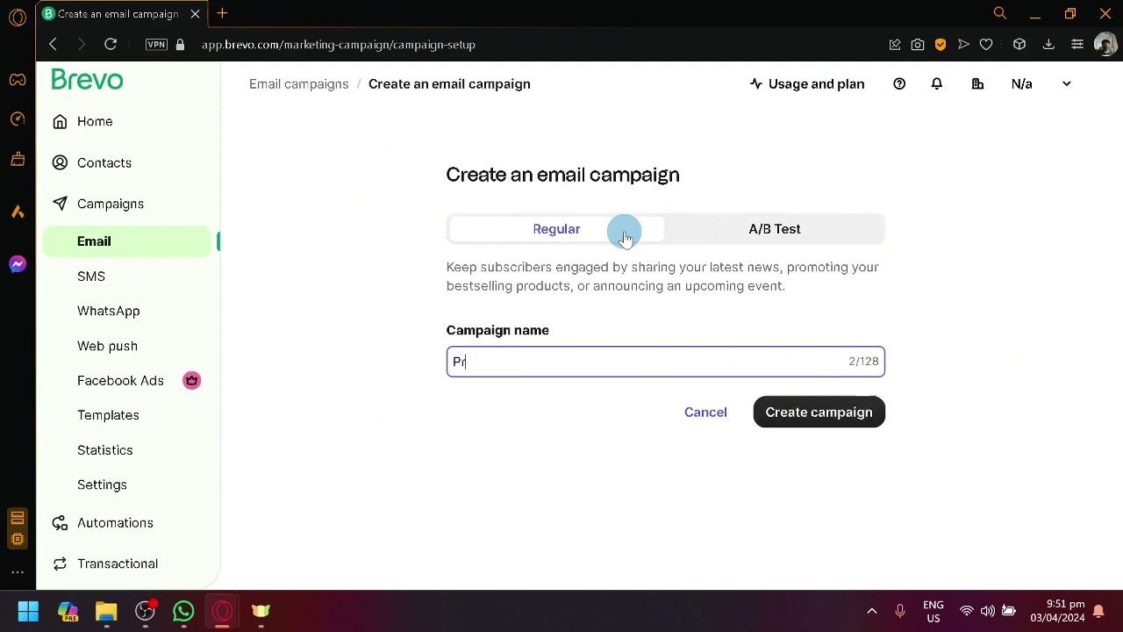
type("omotion campain")
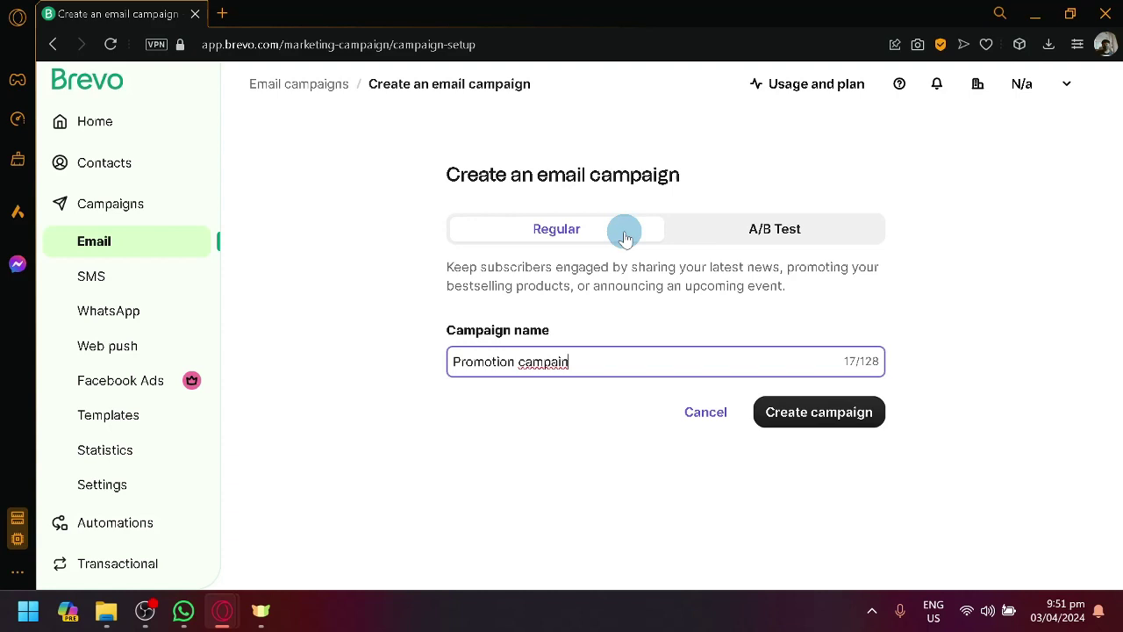
key("BackSpace")
type("gne")
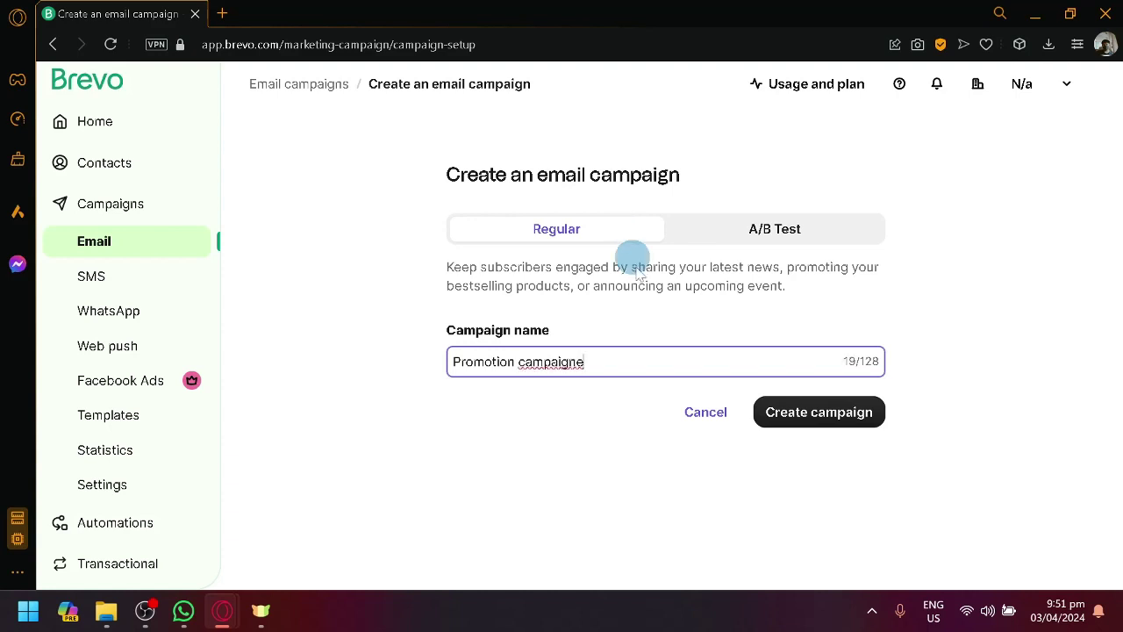
left_click(816, 410)
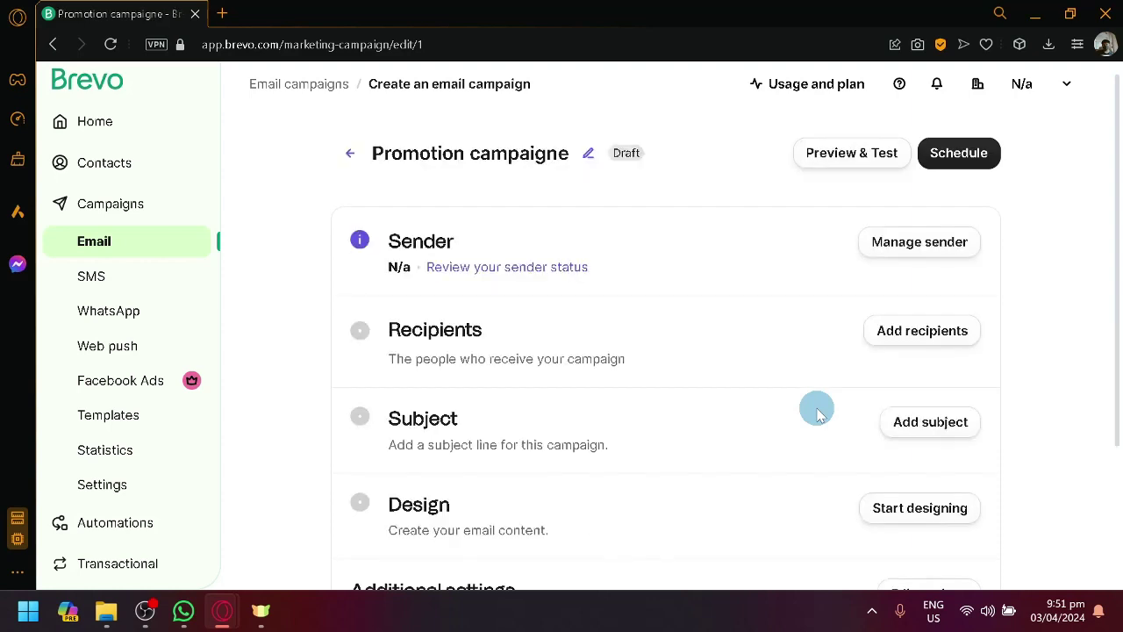
Review the campaign's setup sections and its Recipients options, leaving the recipients unset.
scroll(773, 399, "down", 2)
scroll(625, 355, "up", 2)
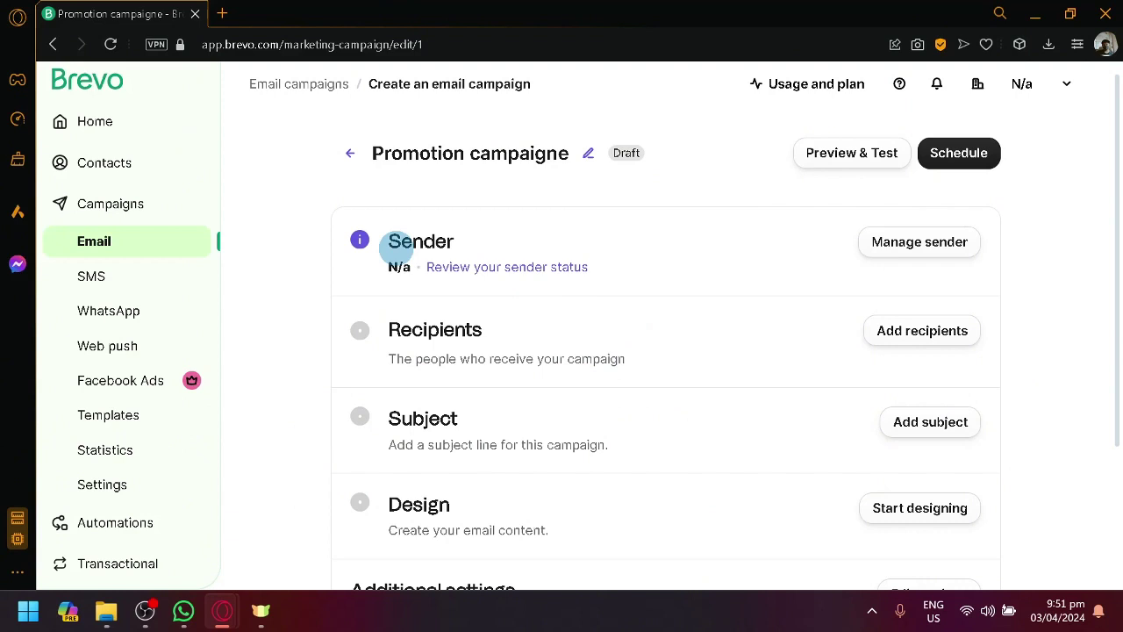
left_click(952, 338)
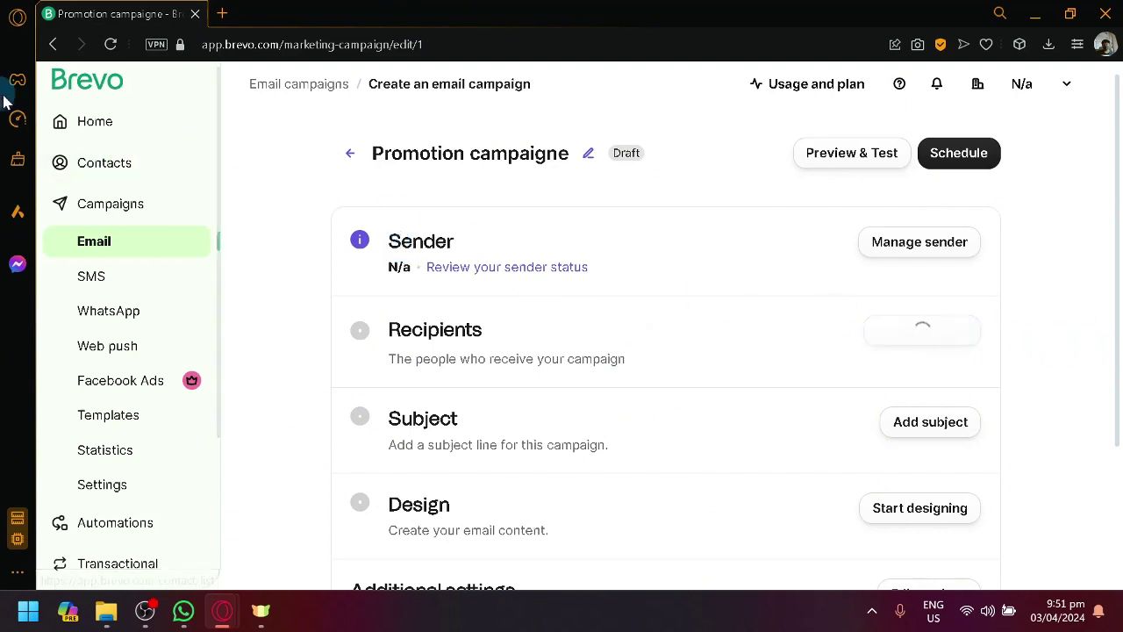
scroll(481, 301, "down", 2)
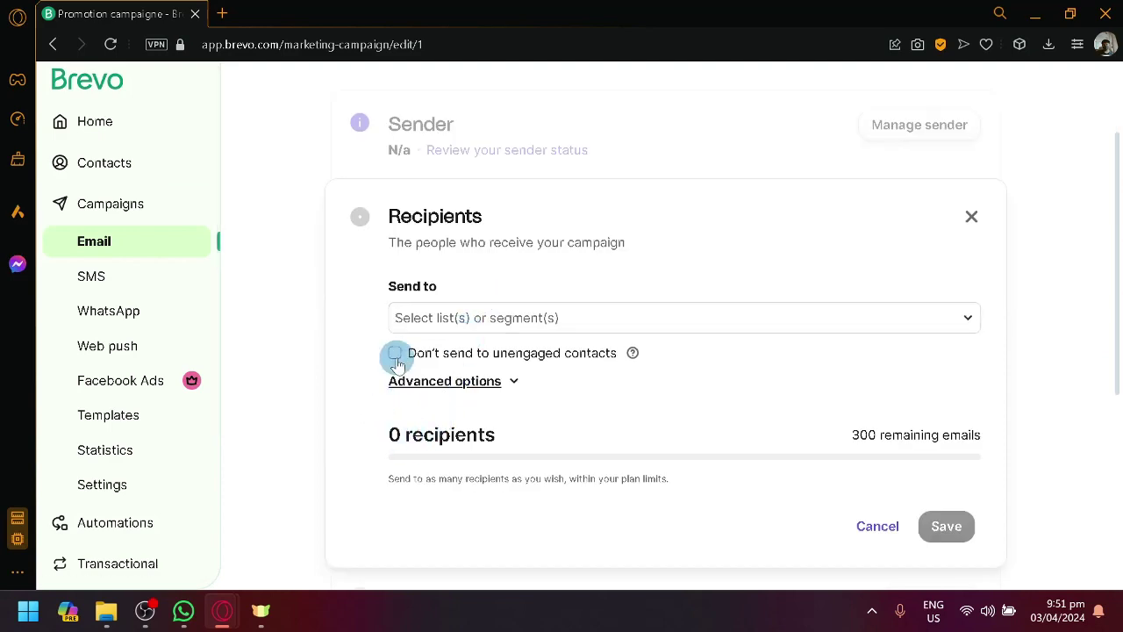
scroll(496, 317, "down", 4)
scroll(570, 324, "down", 2)
scroll(647, 324, "up", 3)
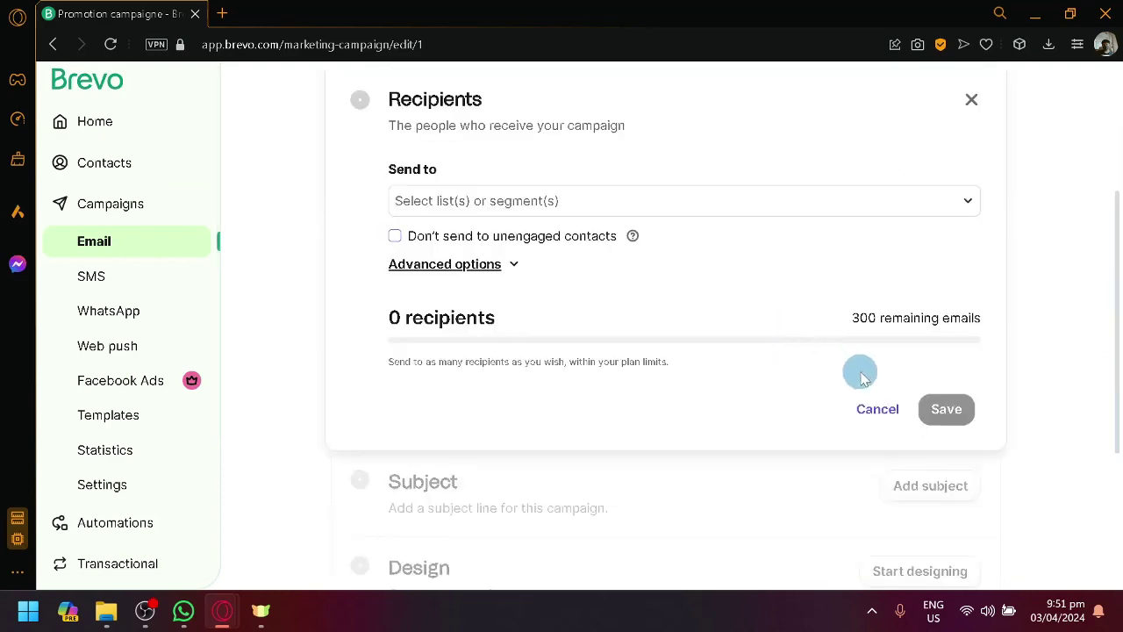
left_click(862, 413)
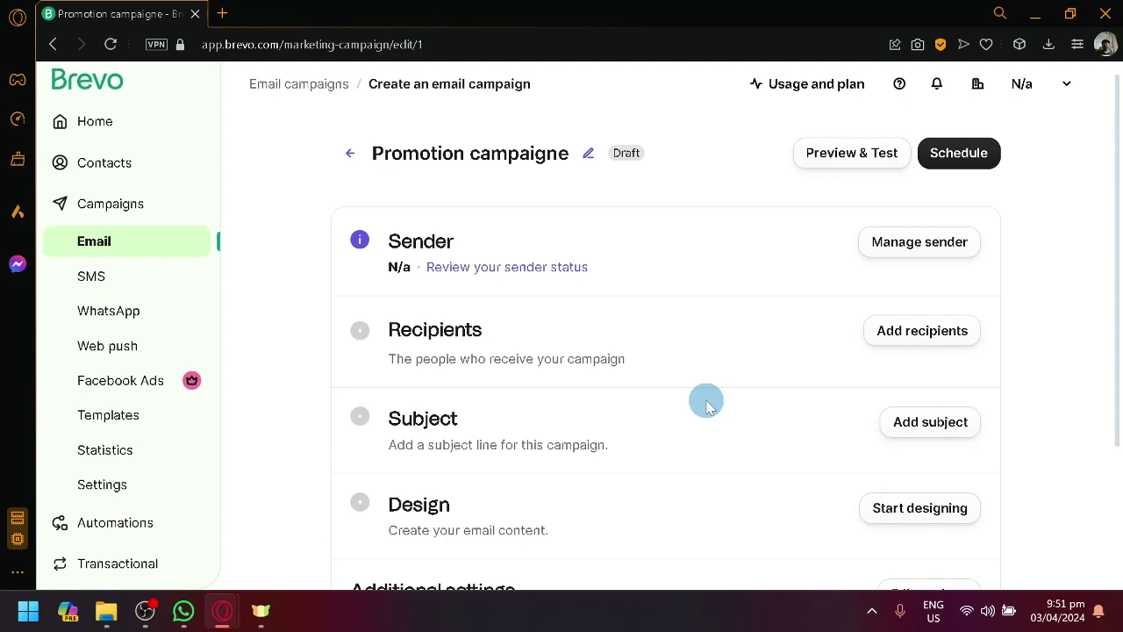
Enter "60% OFF SUBSCRIBE NOW" as the campaign's subject line.
scroll(707, 402, "down", 2)
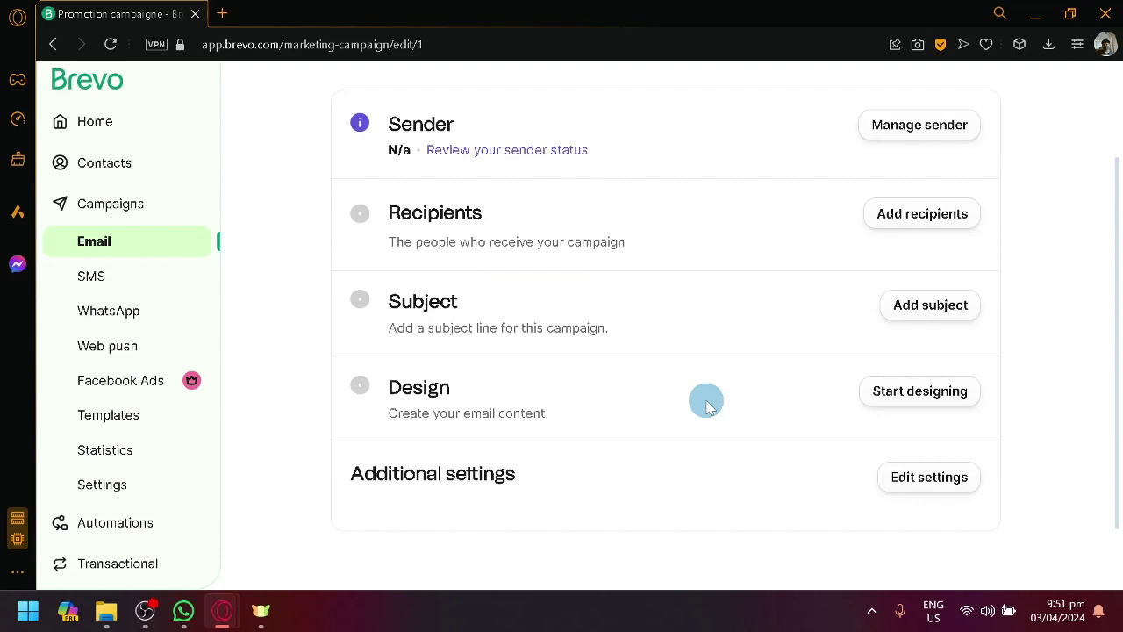
left_click(904, 305)
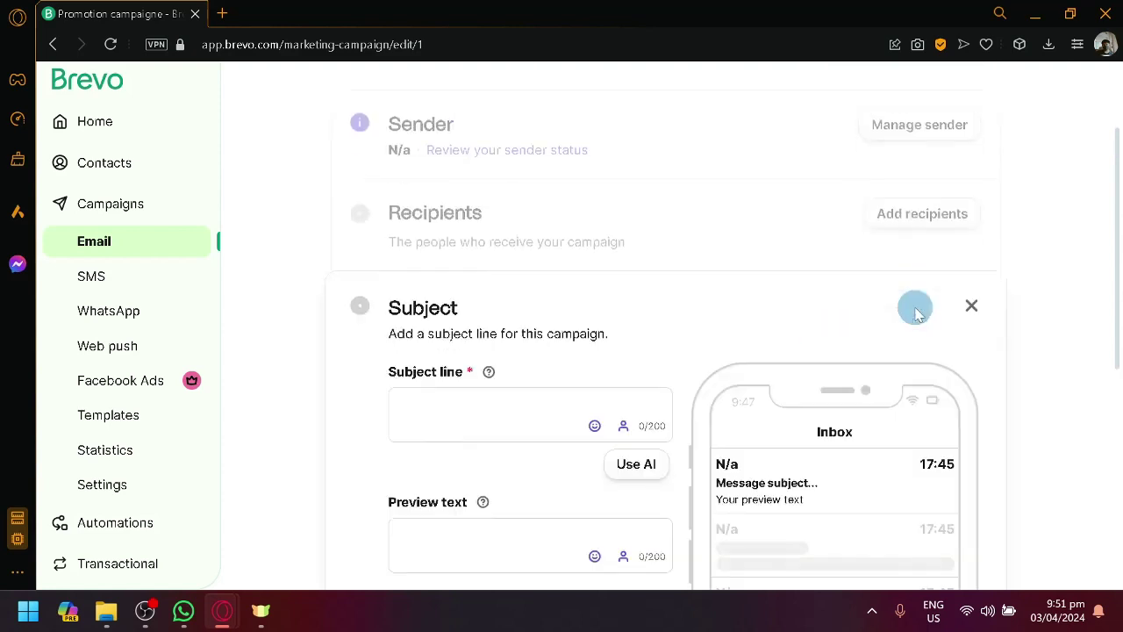
scroll(719, 237, "down", 2)
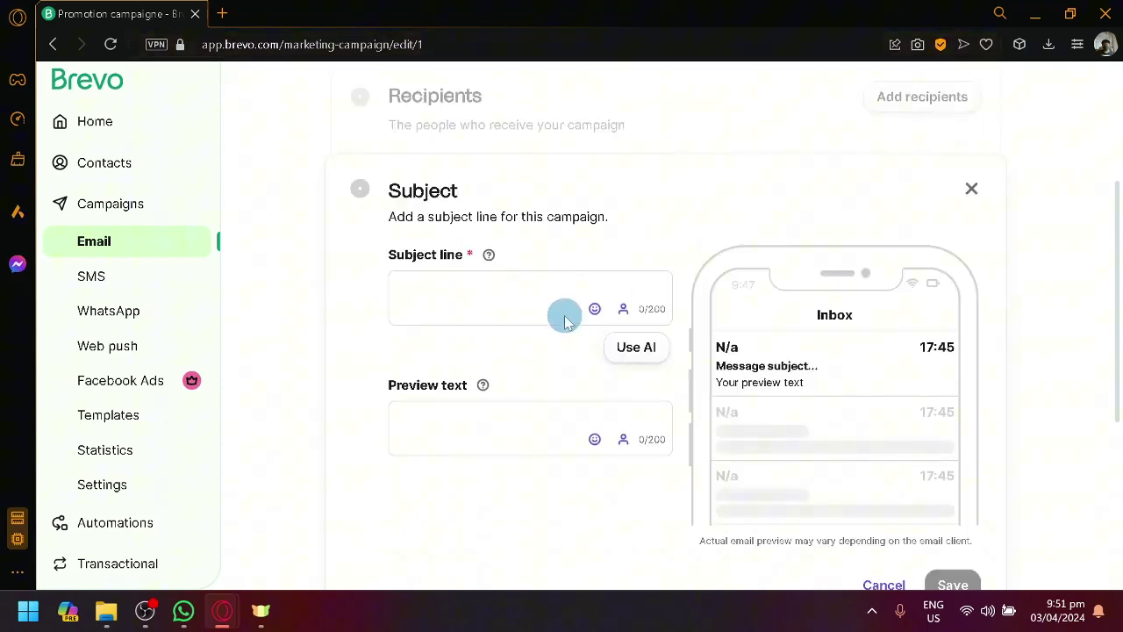
left_click(439, 289)
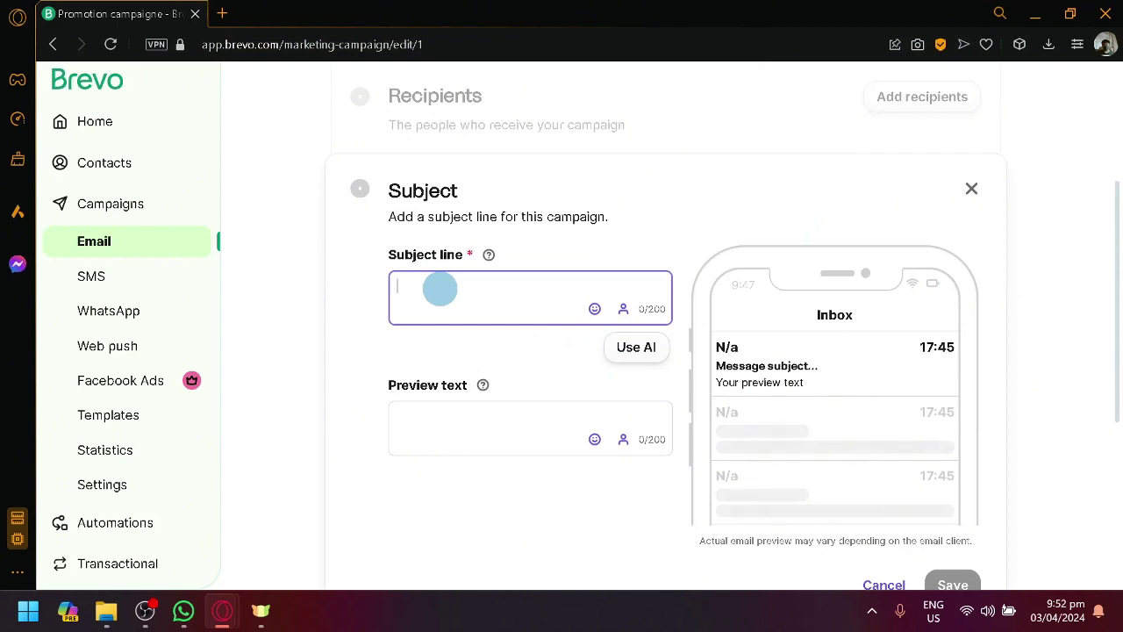
type("60% ")
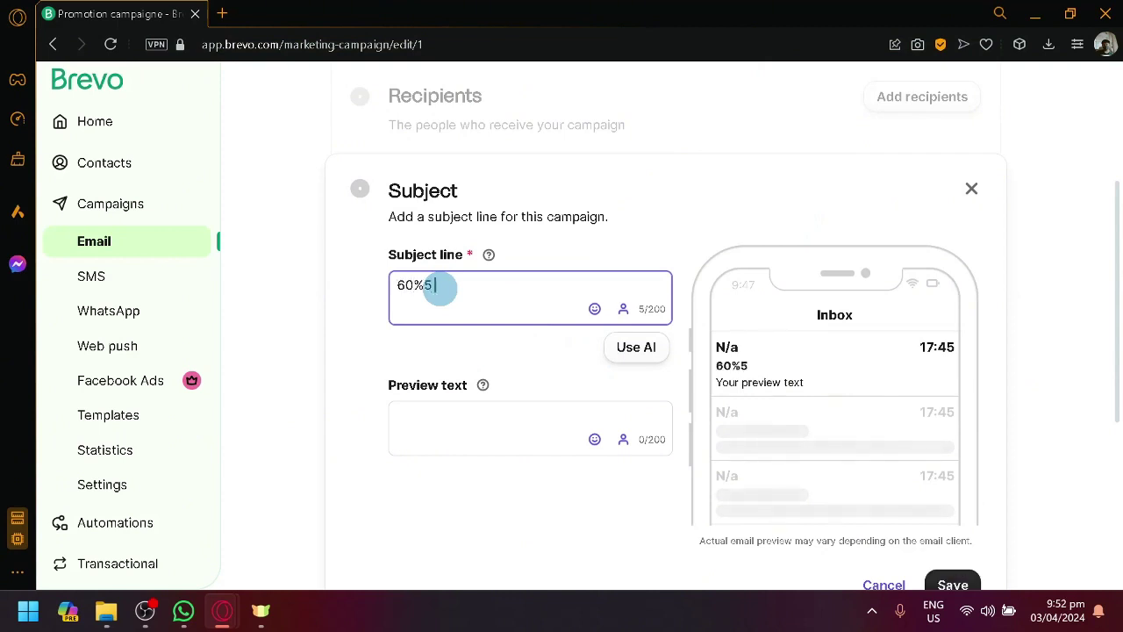
type("OFF SUBSCRI")
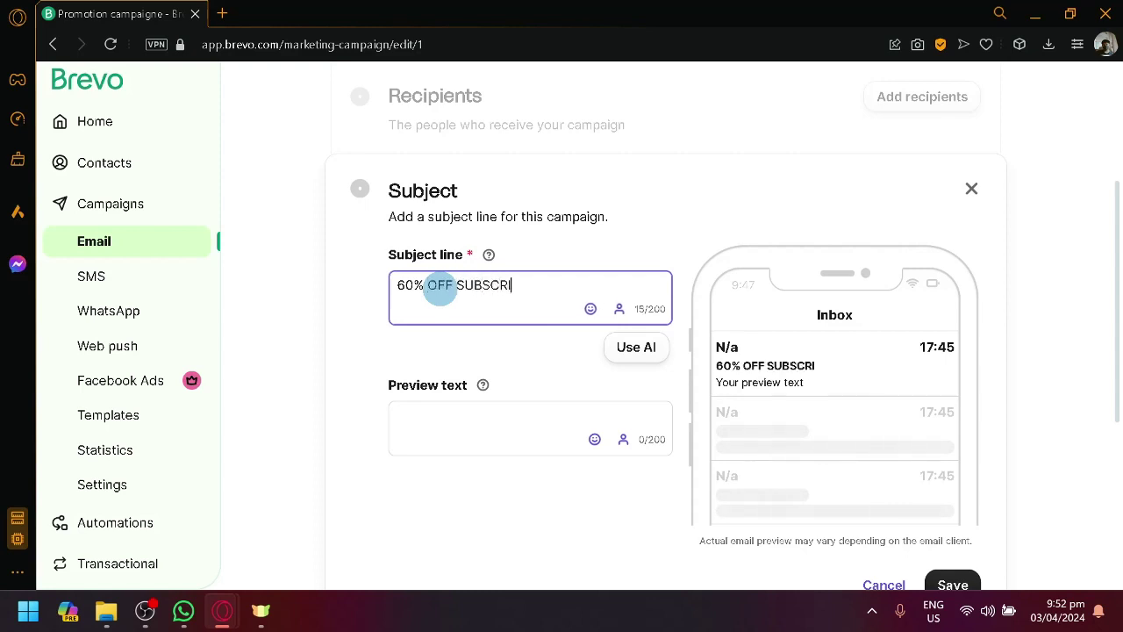
type("BE NOW")
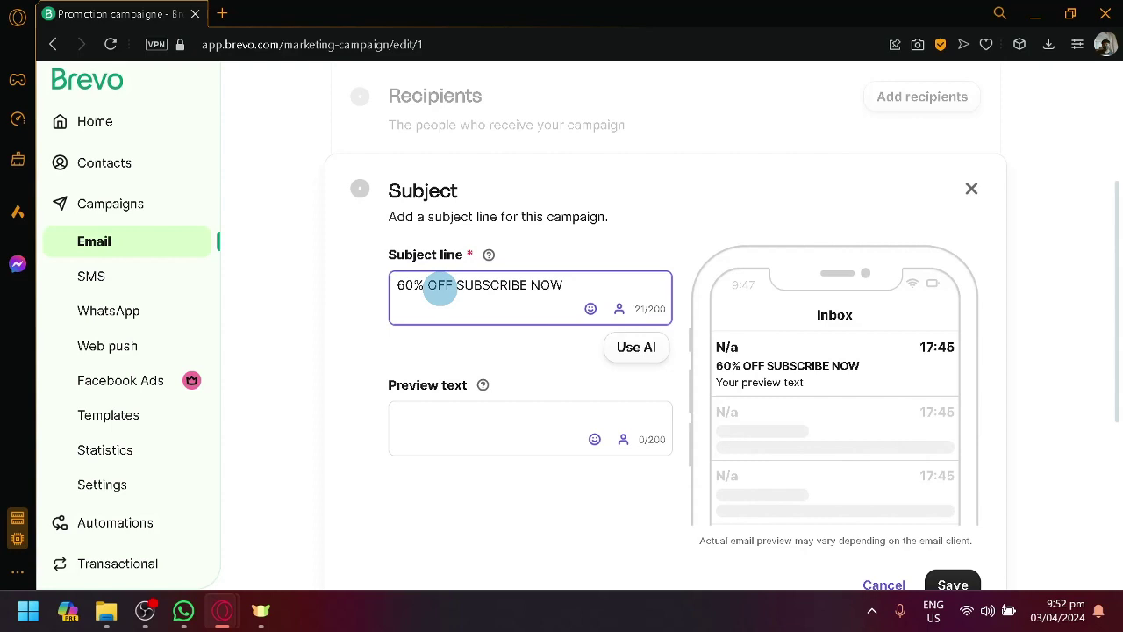
Add the preview text "Avail now for a limited time only!, Don't miss your chance." and save the Subject section.
left_click(469, 448)
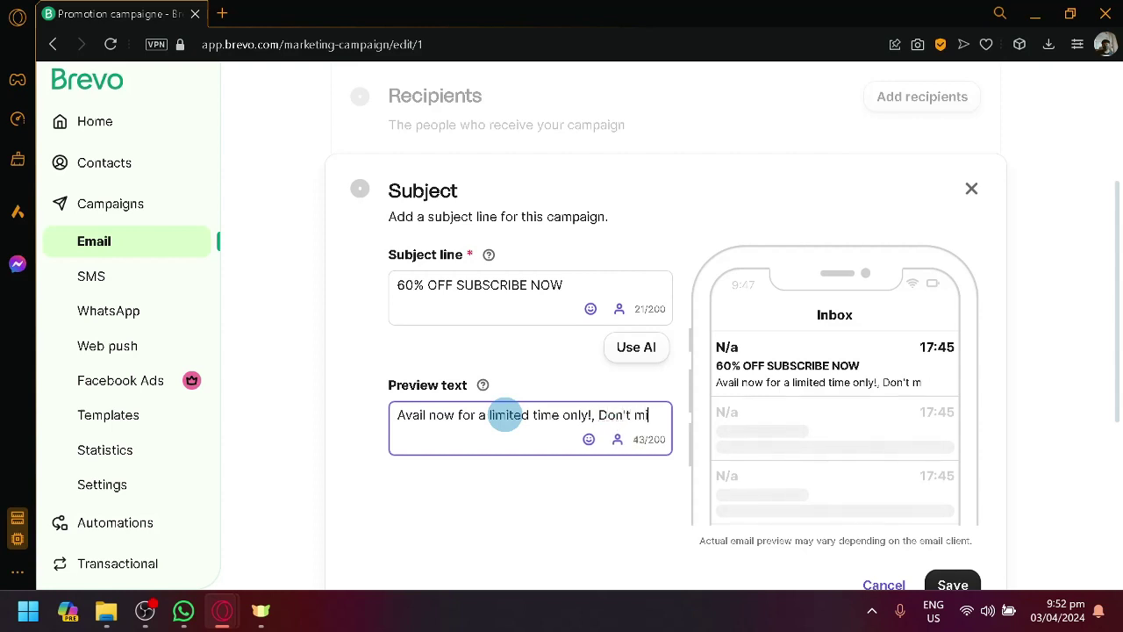
type("ss your chance.")
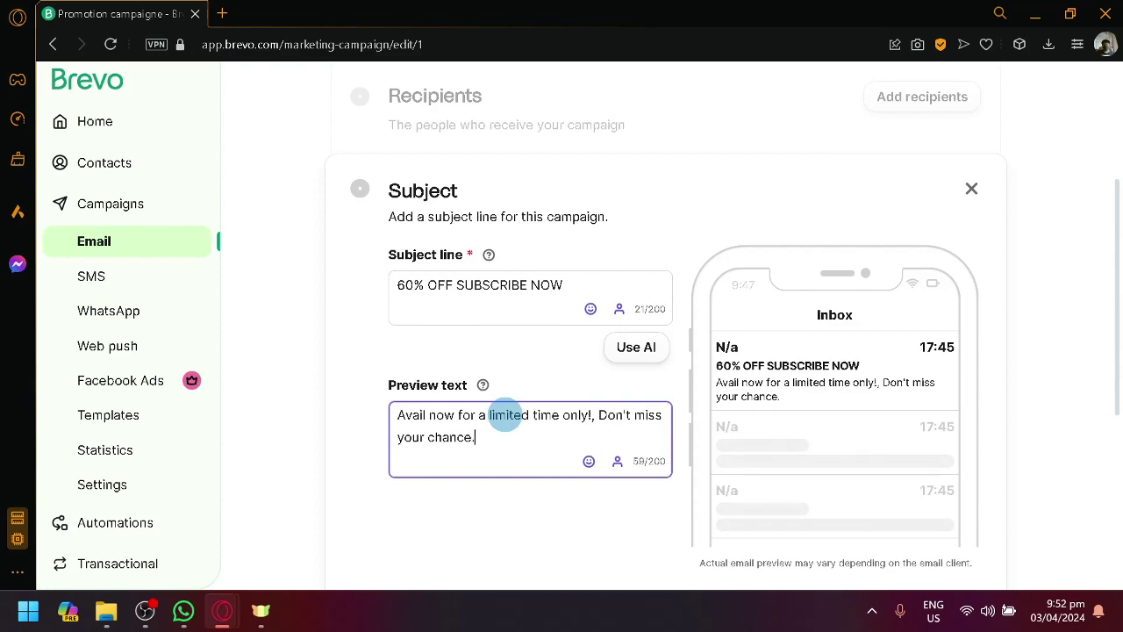
scroll(676, 328, "down", 1)
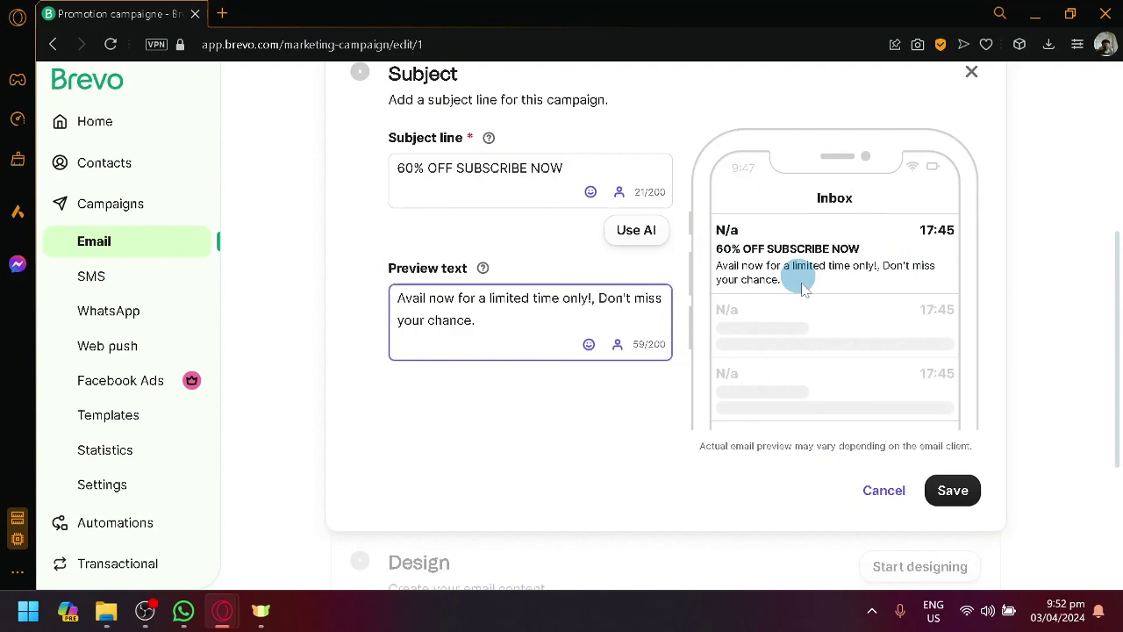
left_click(952, 490)
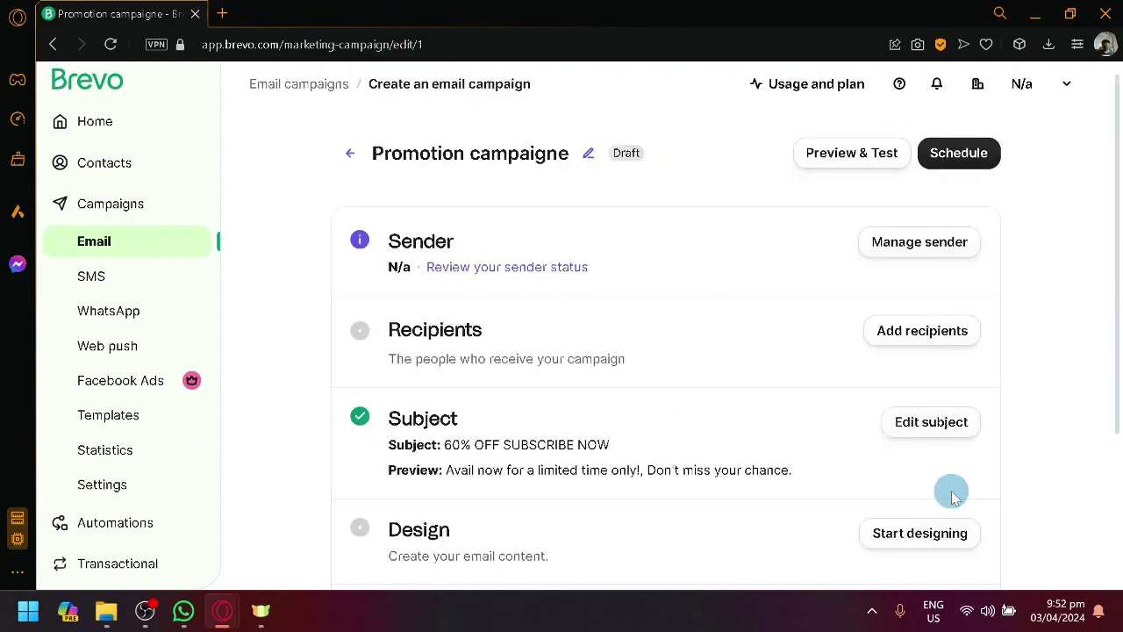
Start designing the campaign's email and review the available layout templates.
scroll(860, 448, "down", 3)
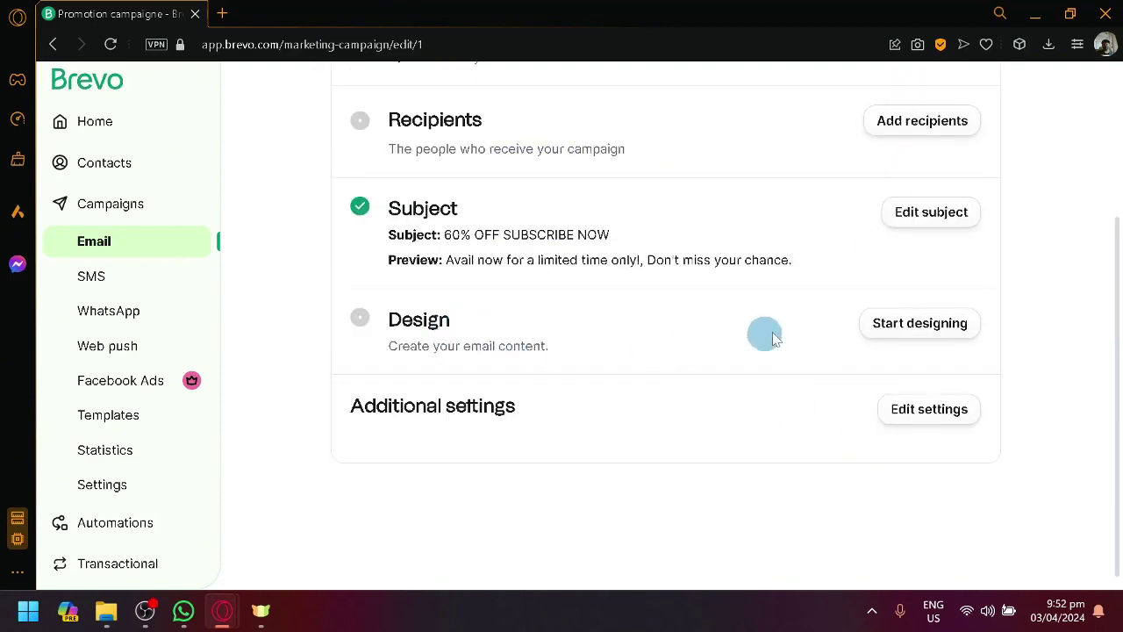
left_click(905, 330)
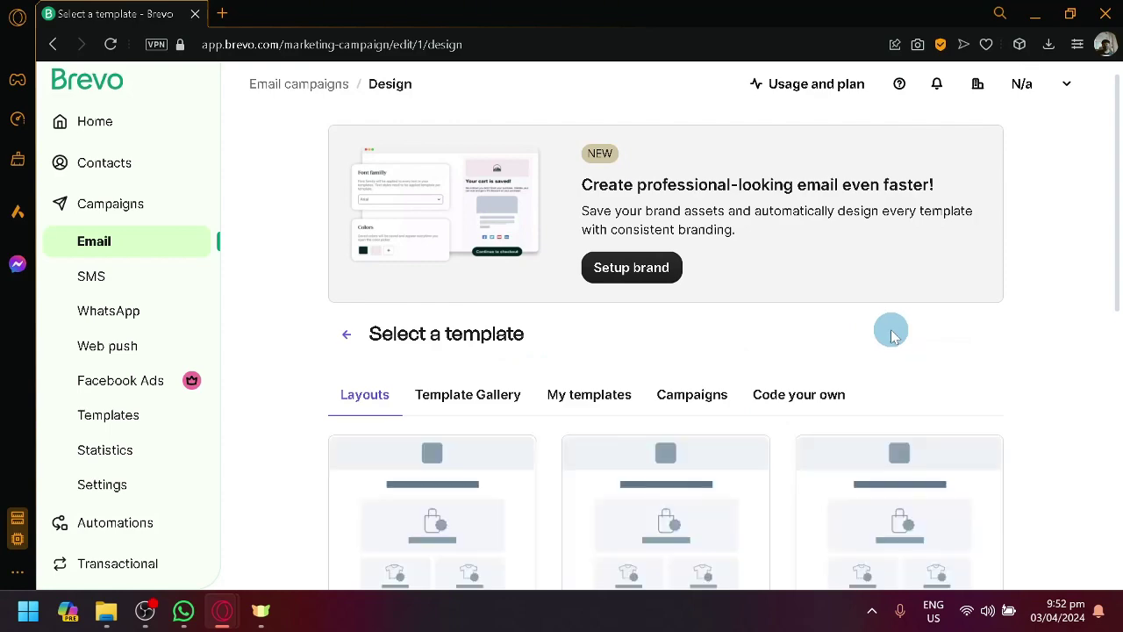
scroll(892, 334, "down", 3)
scroll(886, 333, "up", 2)
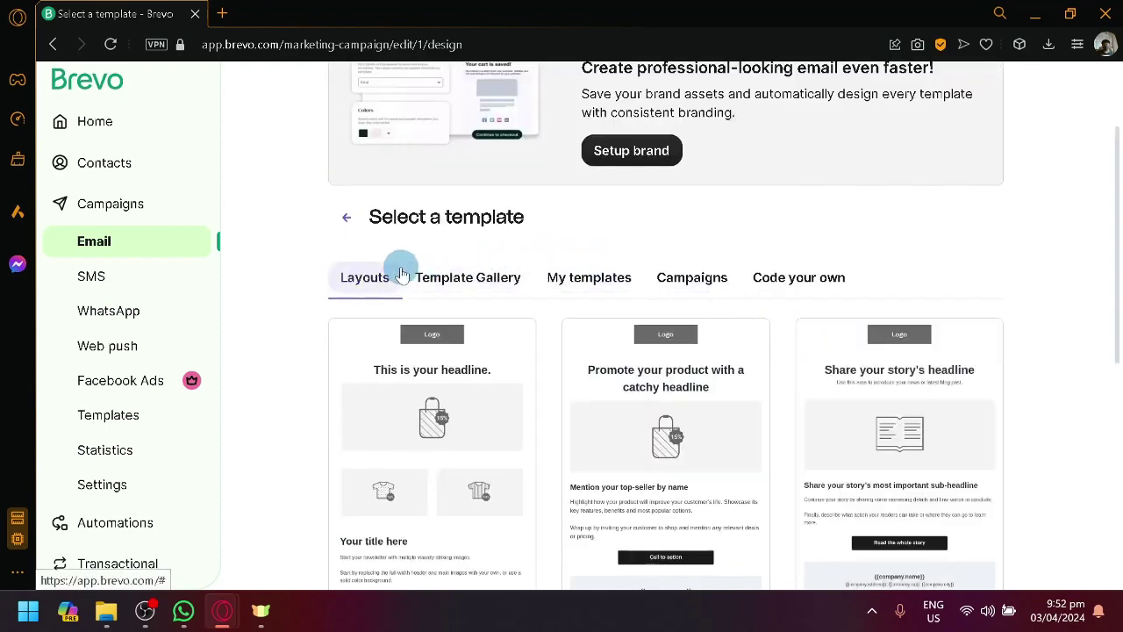
scroll(401, 266, "down", 3)
scroll(401, 268, "down", 3)
scroll(696, 376, "up", 5)
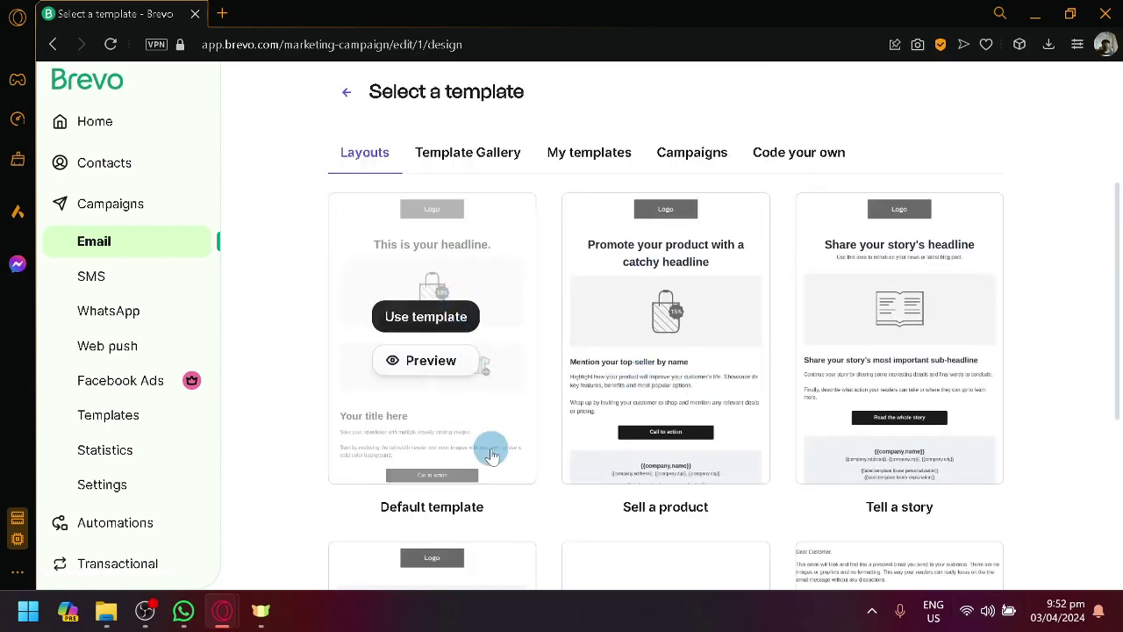
scroll(491, 446, "down", 2)
scroll(902, 289, "down", 3)
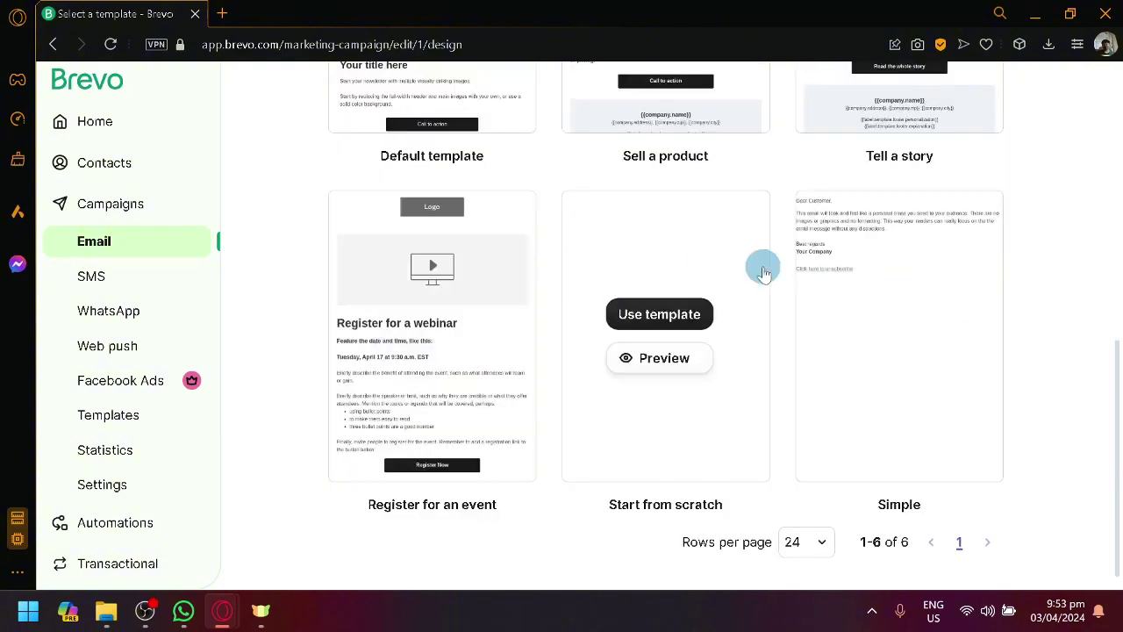
scroll(908, 433, "up", 3)
scroll(764, 315, "up", 5)
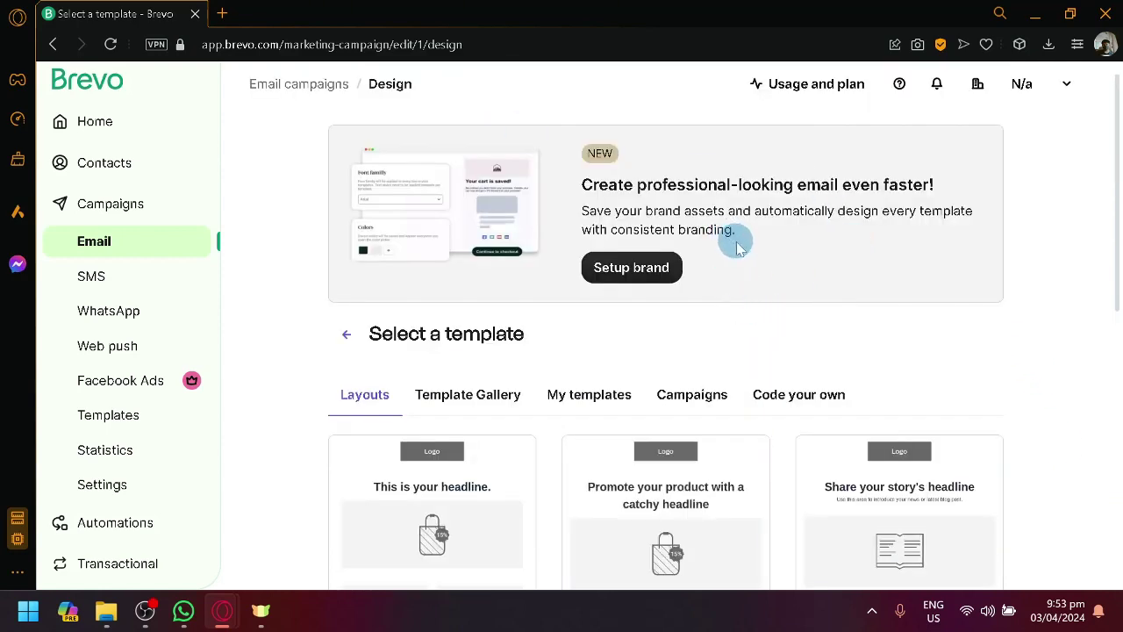
Use the "Sell a product" layout for the email, dismissing the style tip and accepting all cookies.
scroll(770, 334, "down", 1)
scroll(770, 334, "down", 2)
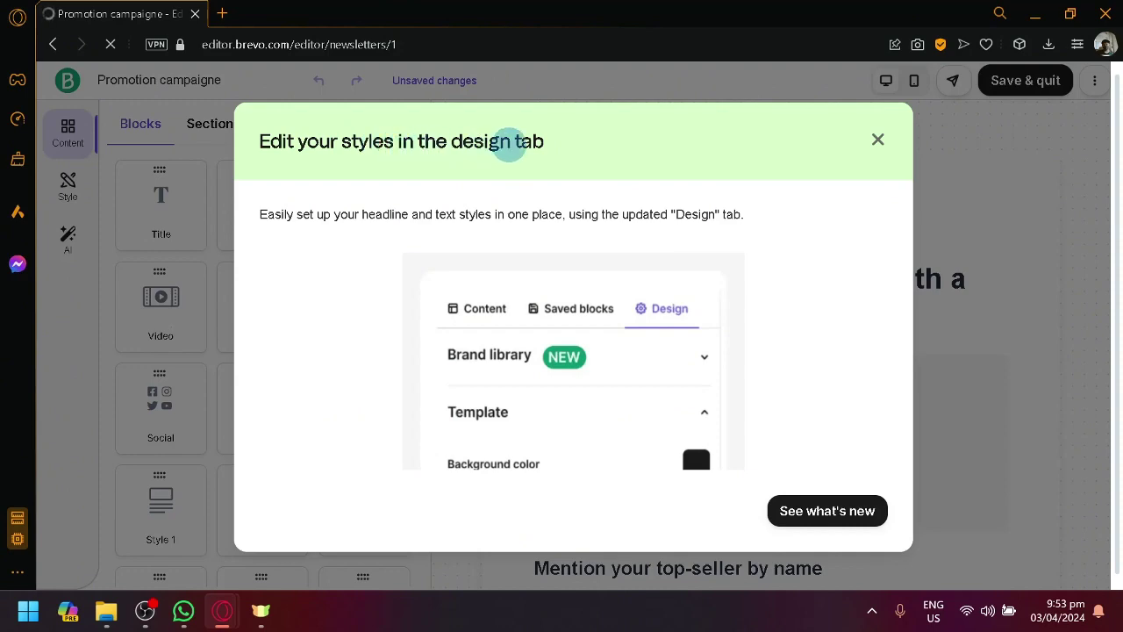
left_click(878, 139)
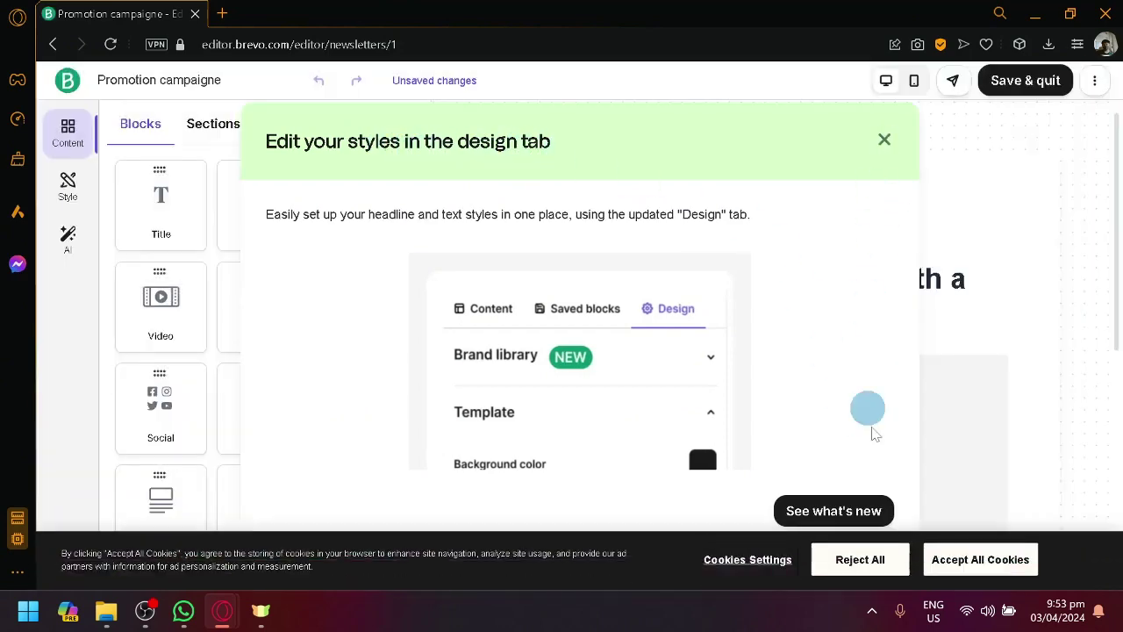
left_click(948, 558)
Examine the email template from its logo and headline down to the footer.
scroll(727, 296, "down", 3)
scroll(895, 306, "up", 3)
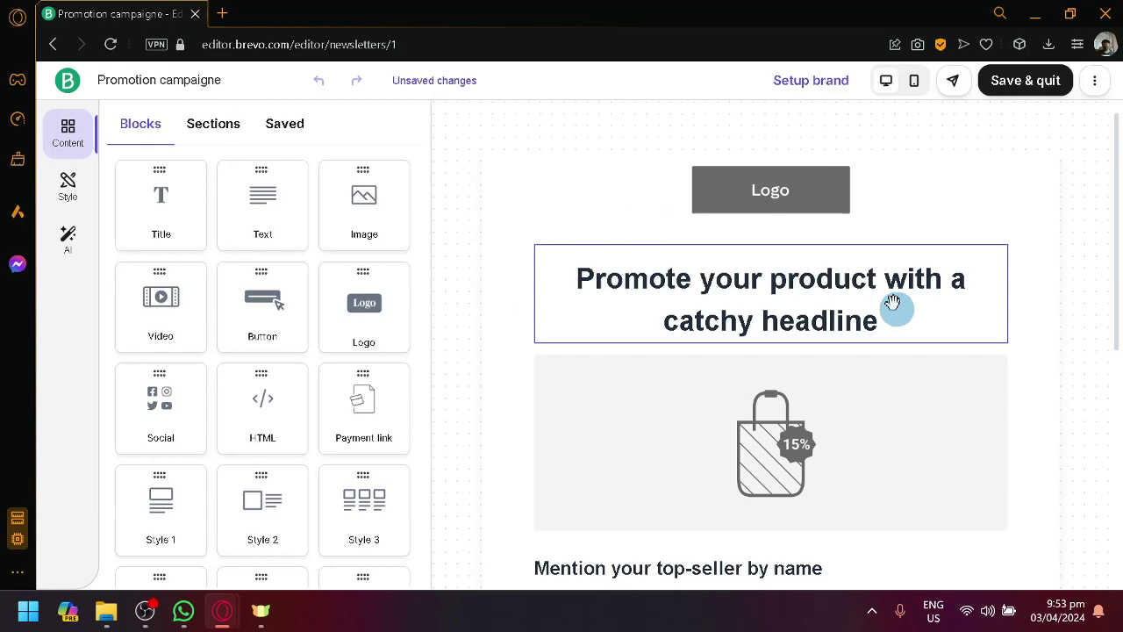
scroll(693, 186, "down", 5)
scroll(738, 316, "up", 5)
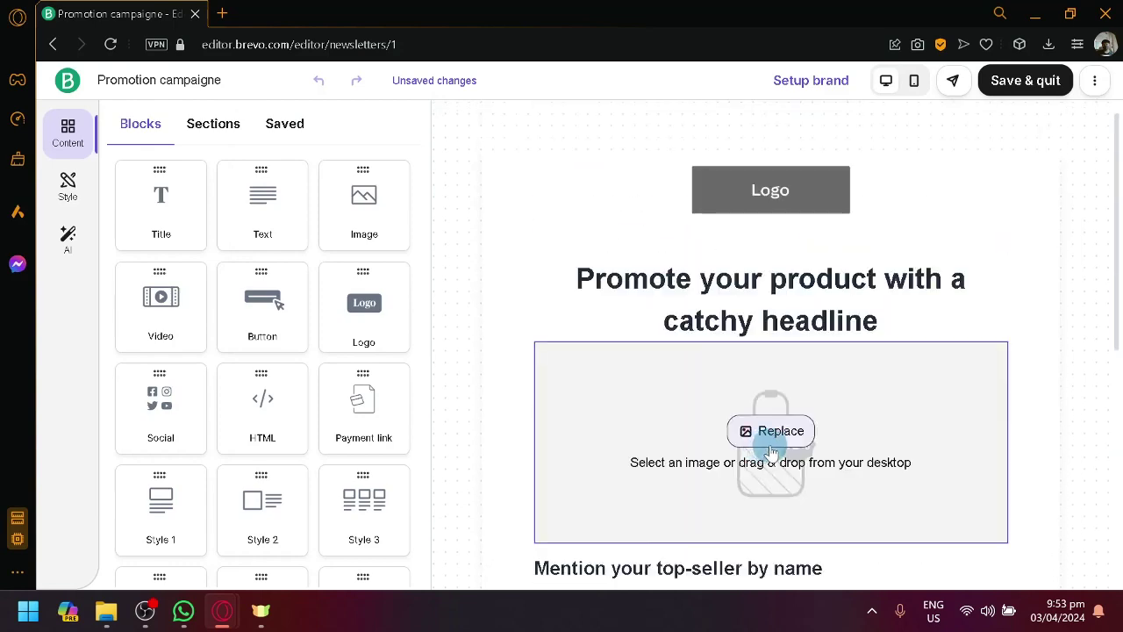
scroll(932, 176, "down", 5)
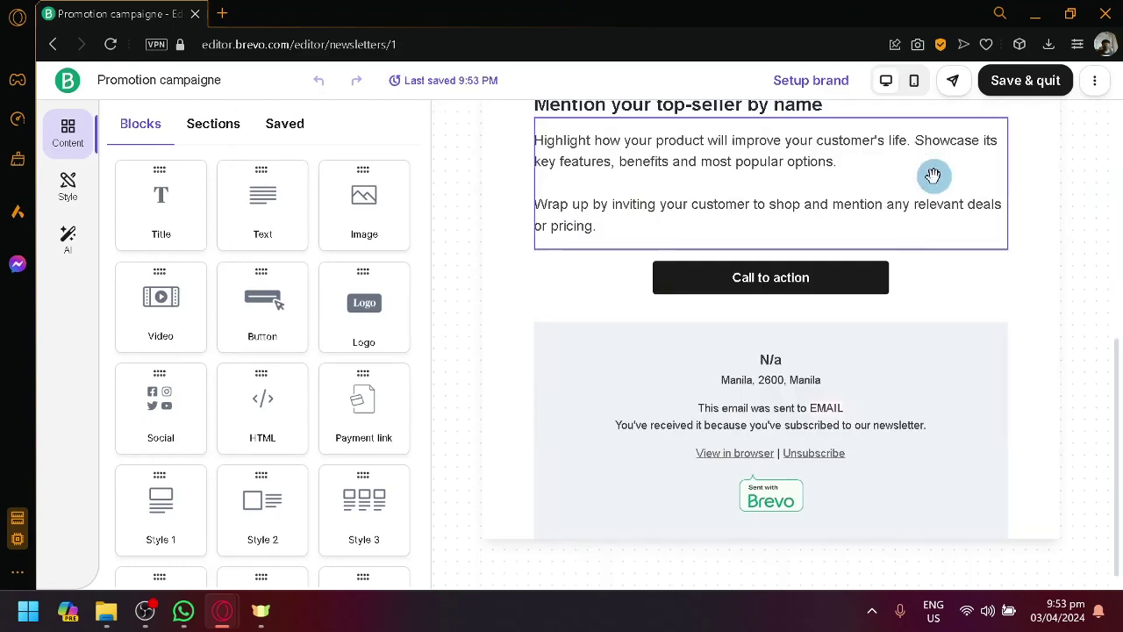
scroll(918, 278, "up", 5)
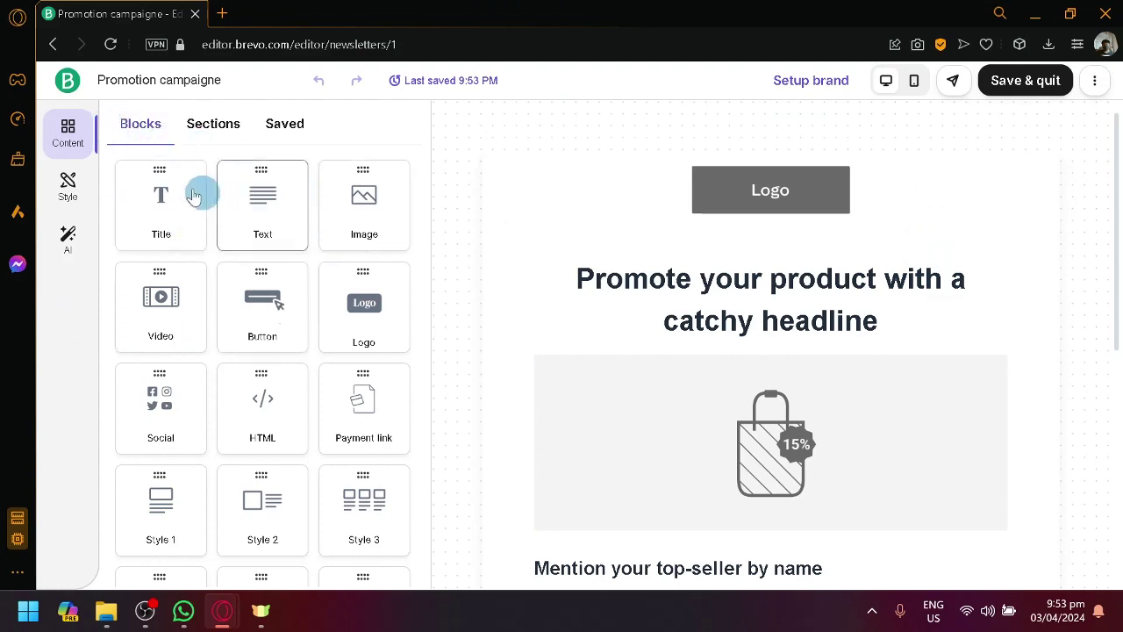
scroll(253, 219, "down", 2)
scroll(252, 219, "down", 2)
scroll(263, 234, "up", 4)
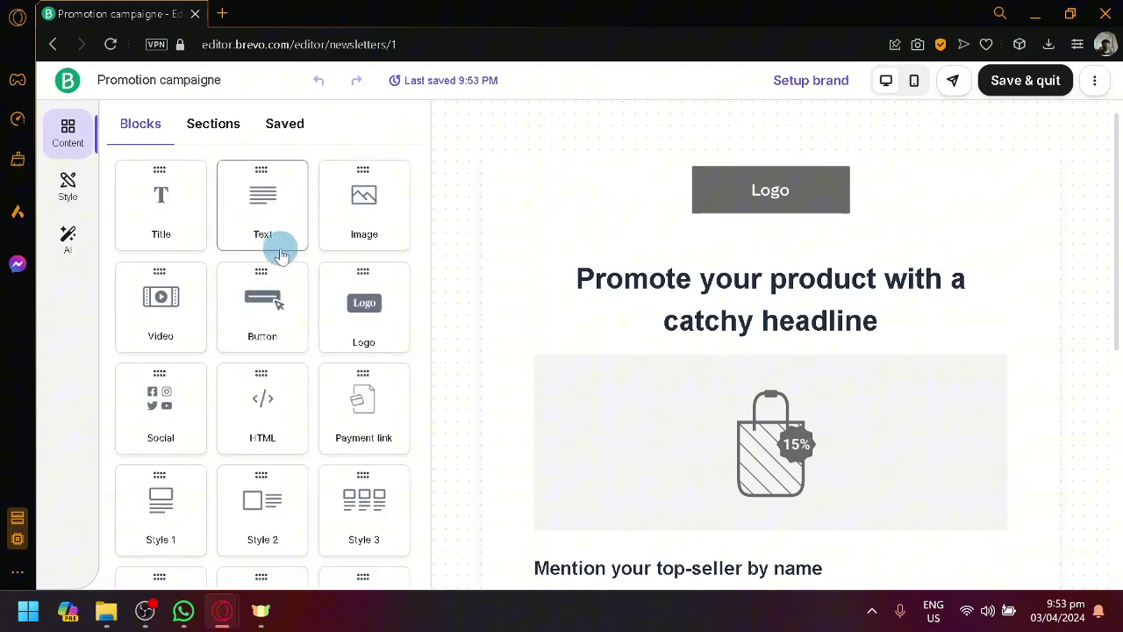
Add a Video block between the body text and the "Call to action" button, and open its settings.
scroll(659, 359, "down", 4)
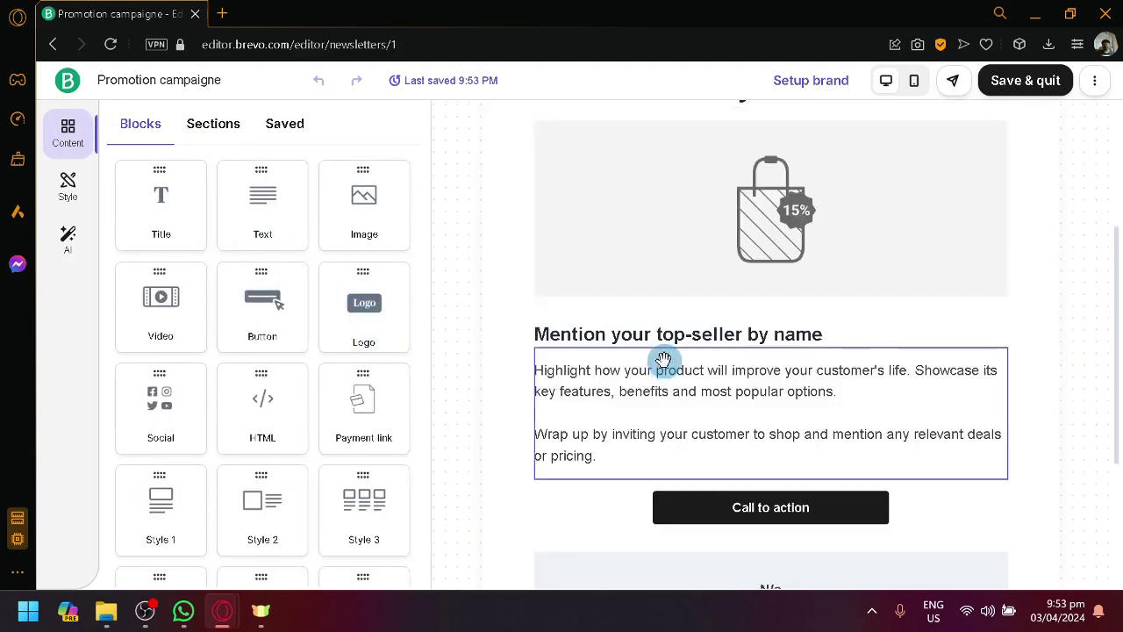
scroll(589, 364, "down", 2)
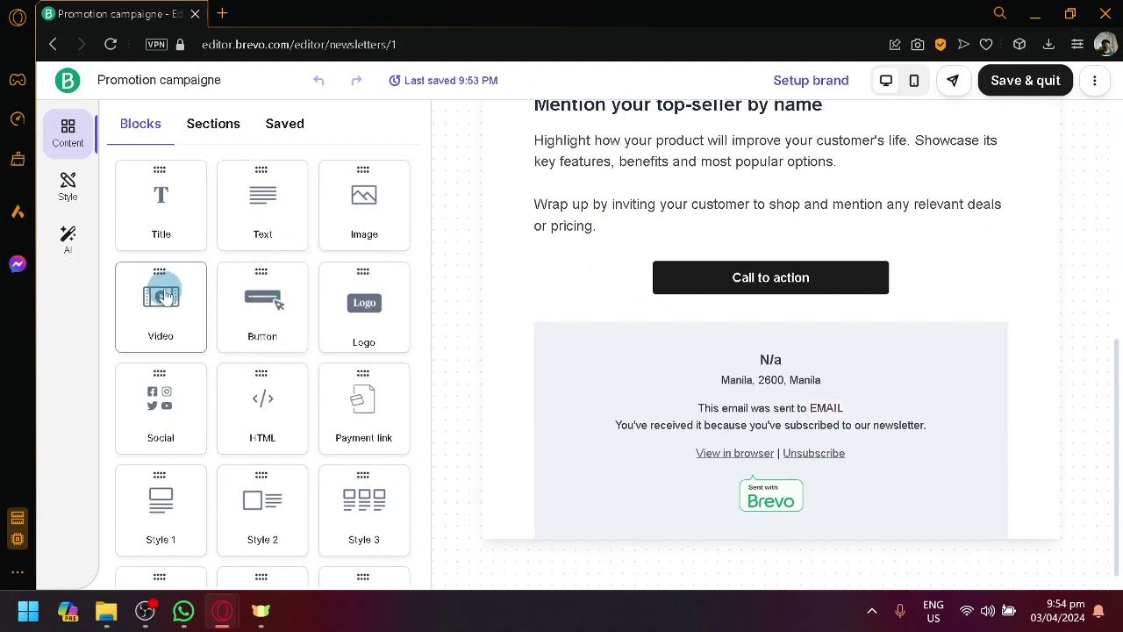
left_click_drag(160, 277, 740, 220)
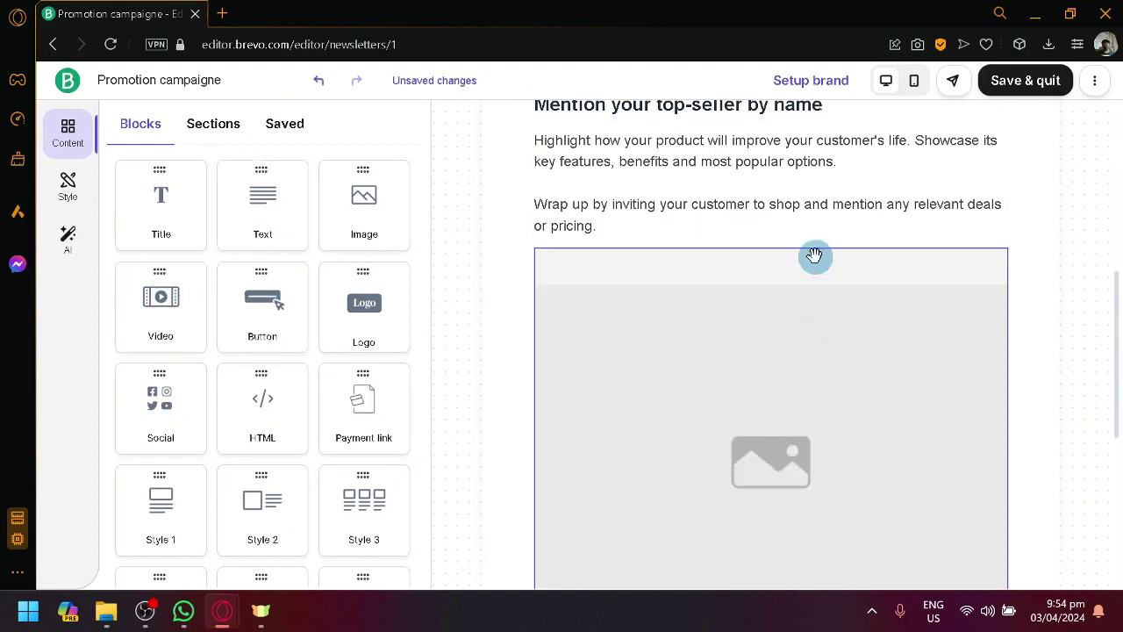
left_click(812, 333)
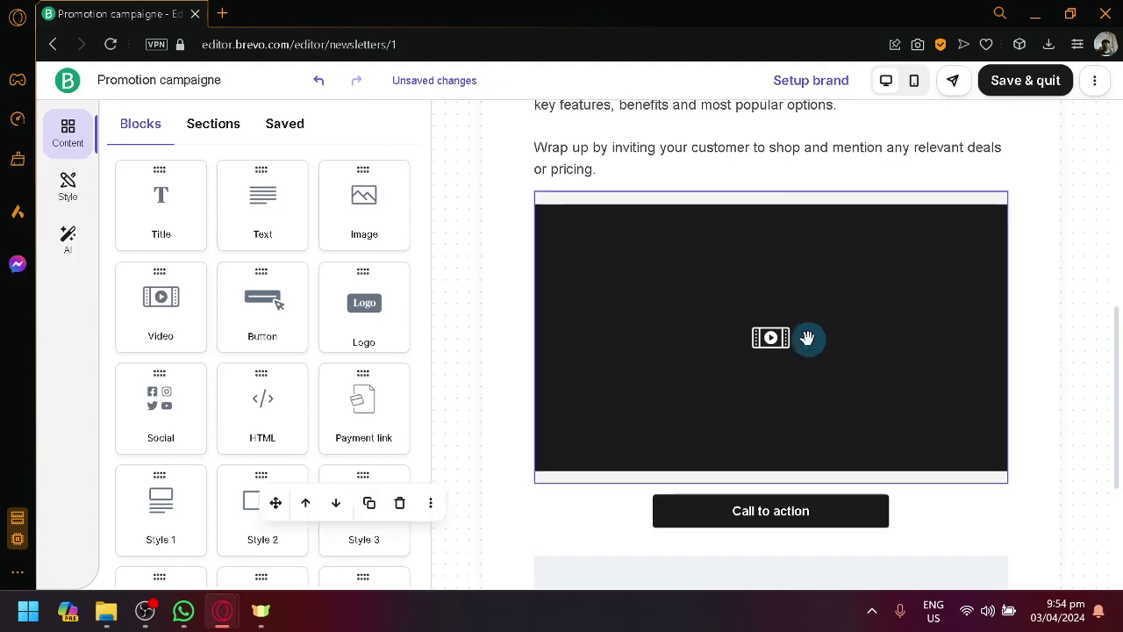
left_click(899, 342)
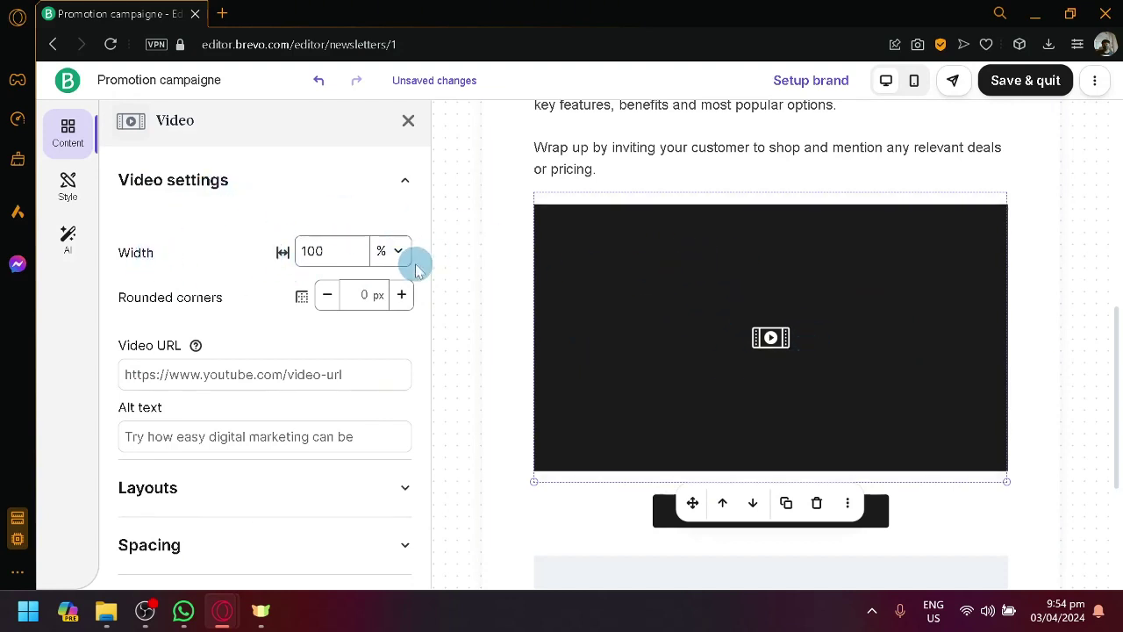
Set the video block's rounded corners to 60 px.
left_click(401, 294)
left_click(401, 294)
left_click(401, 294)
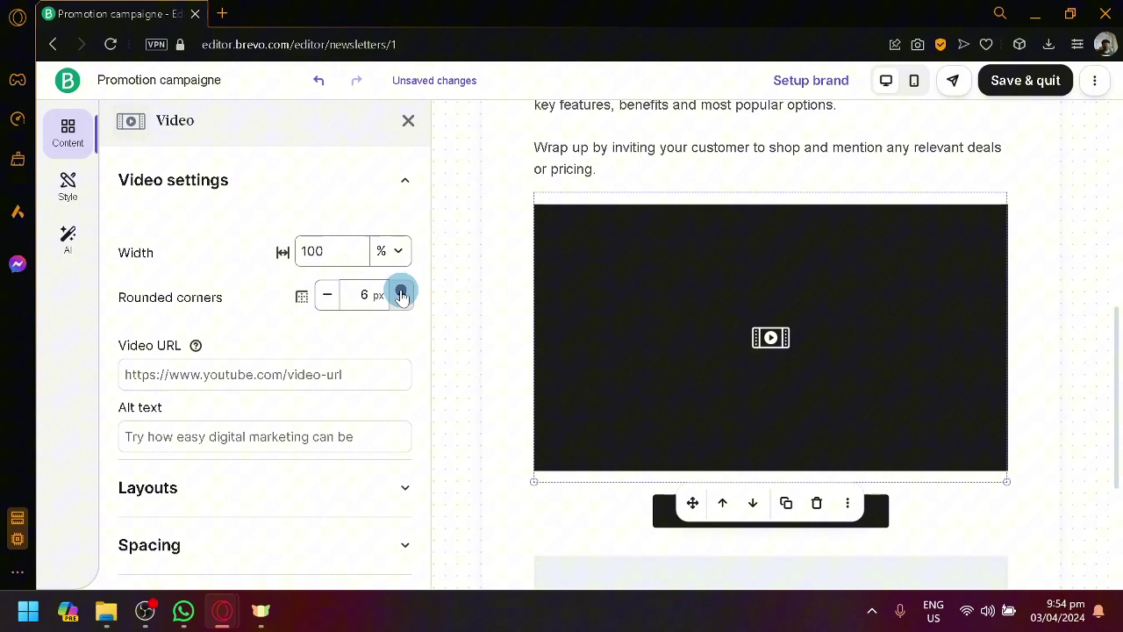
left_click(401, 294)
left_click(401, 294)
left_click_drag(377, 295, 349, 303)
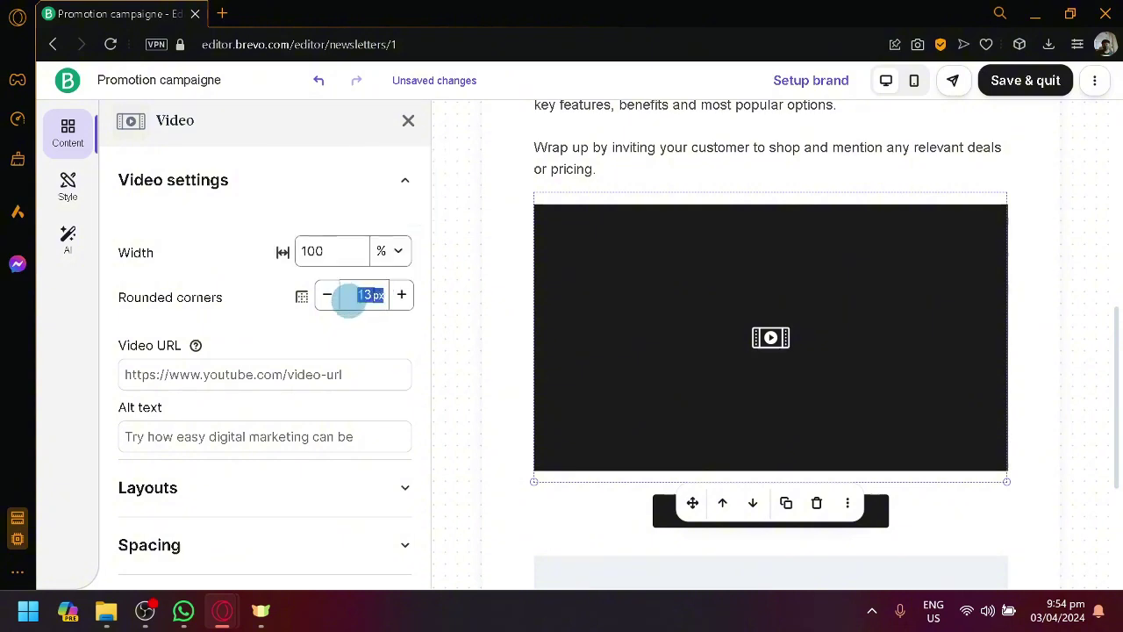
left_click(372, 306)
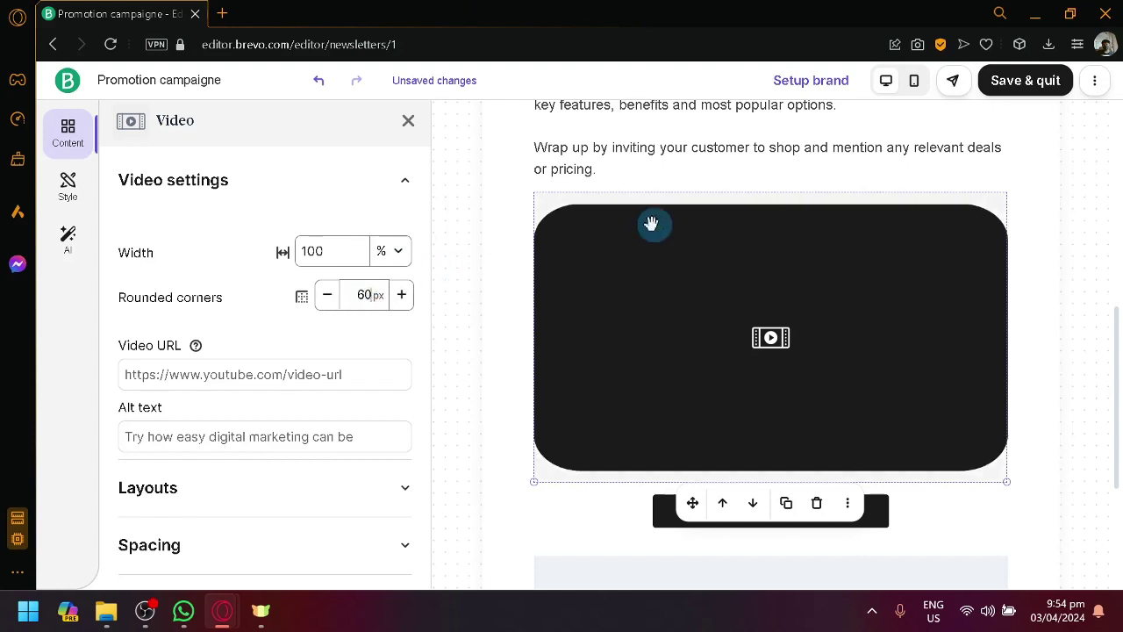
Enter "Promotional Video" as the video's alt text, leaving the video URL empty.
left_click(326, 372)
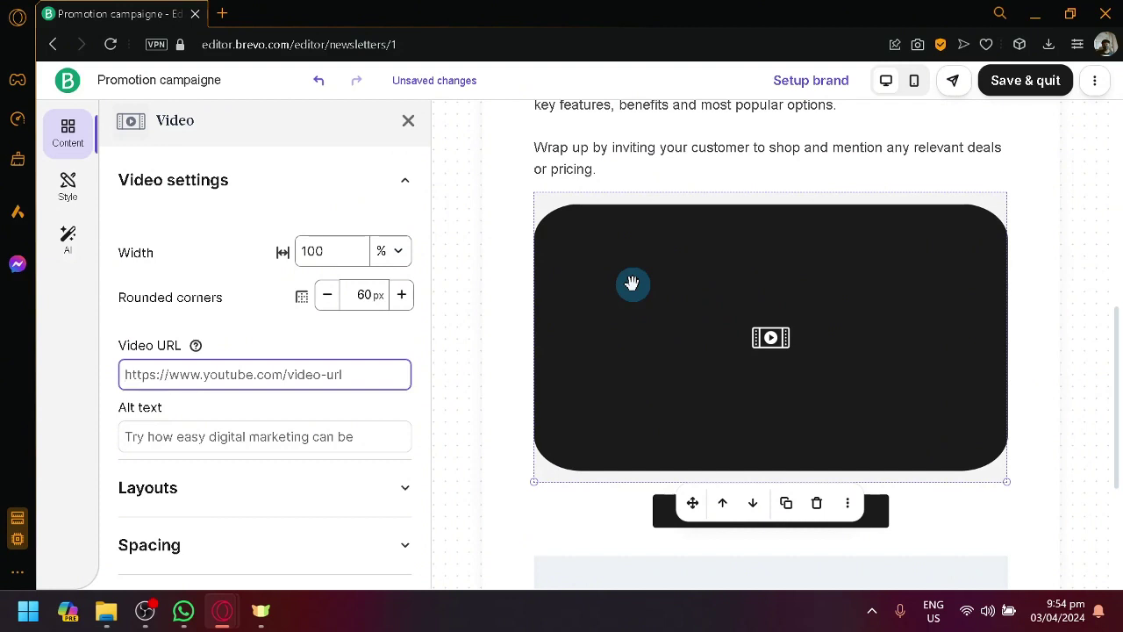
left_click(221, 445)
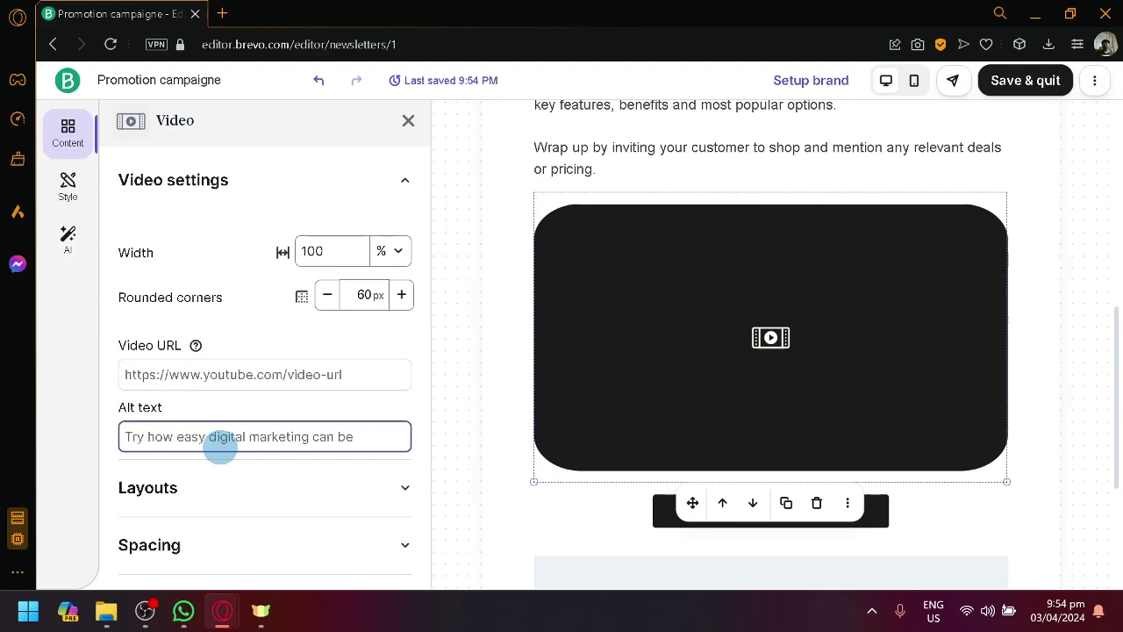
type("P")
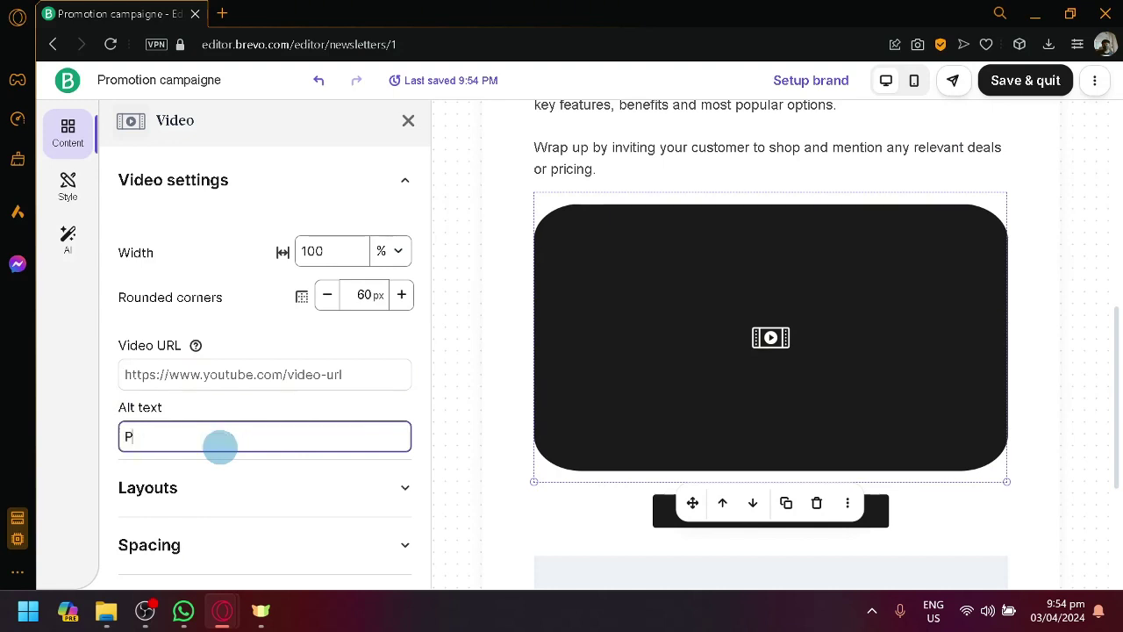
type("romotional Video")
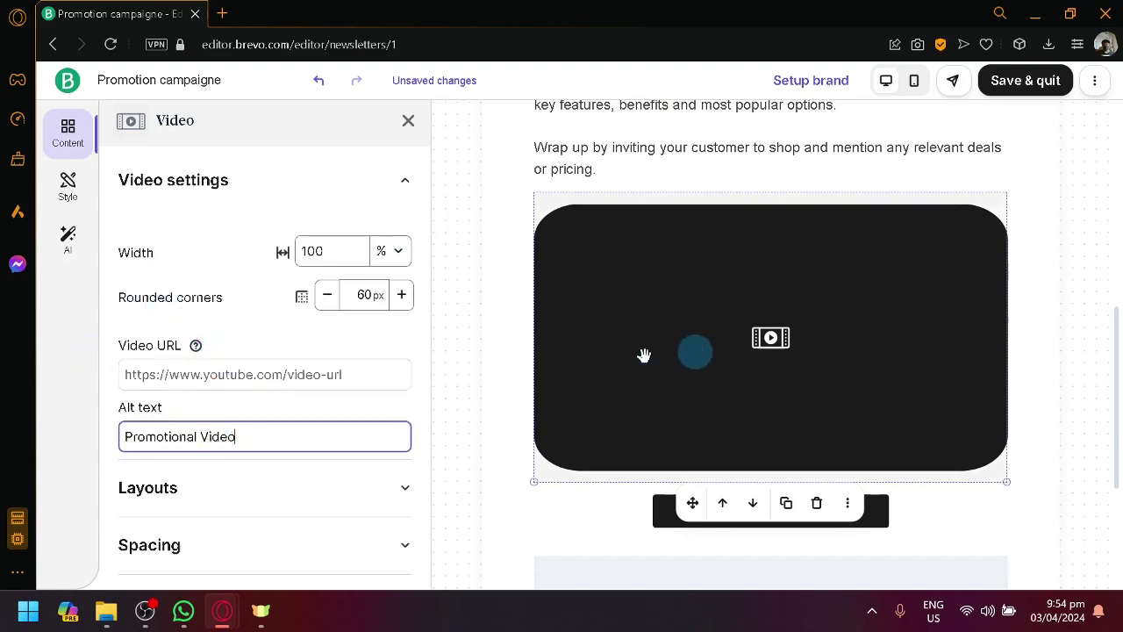
Review the video block's layout, spacing and border options, and close its settings.
scroll(352, 397, "down", 1)
left_click(353, 398)
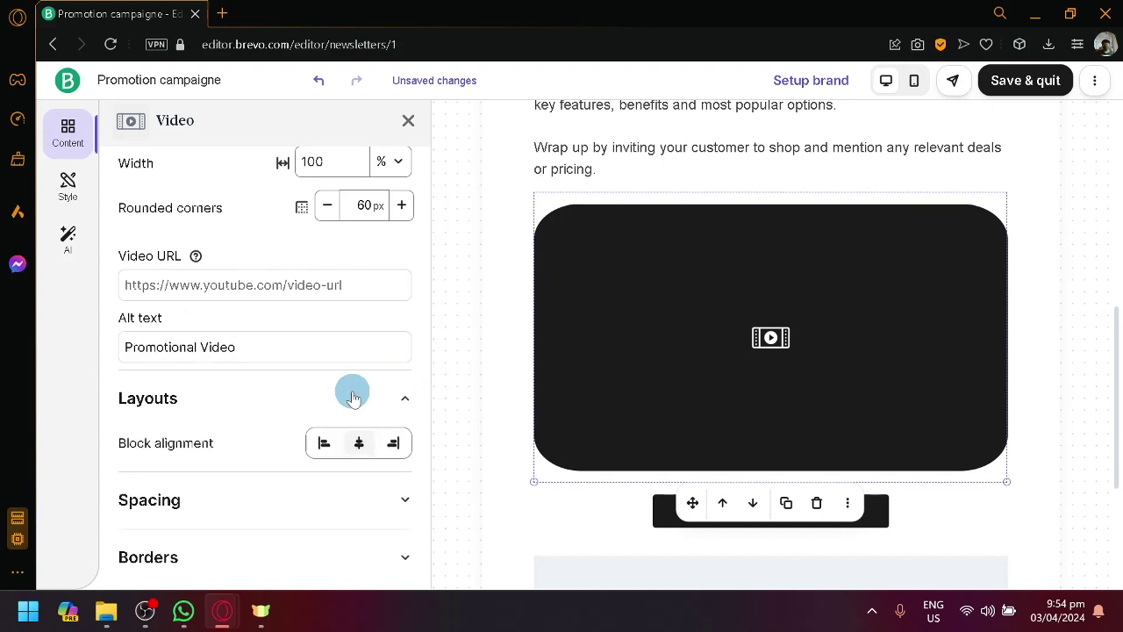
left_click(388, 452)
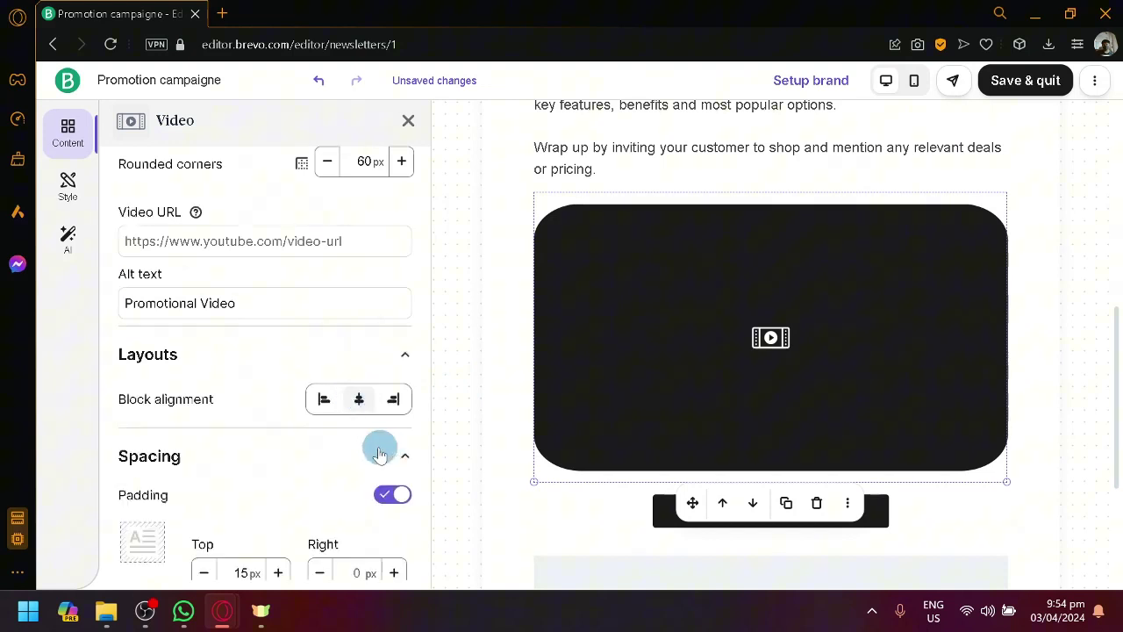
scroll(371, 451, "down", 3)
left_click(353, 512)
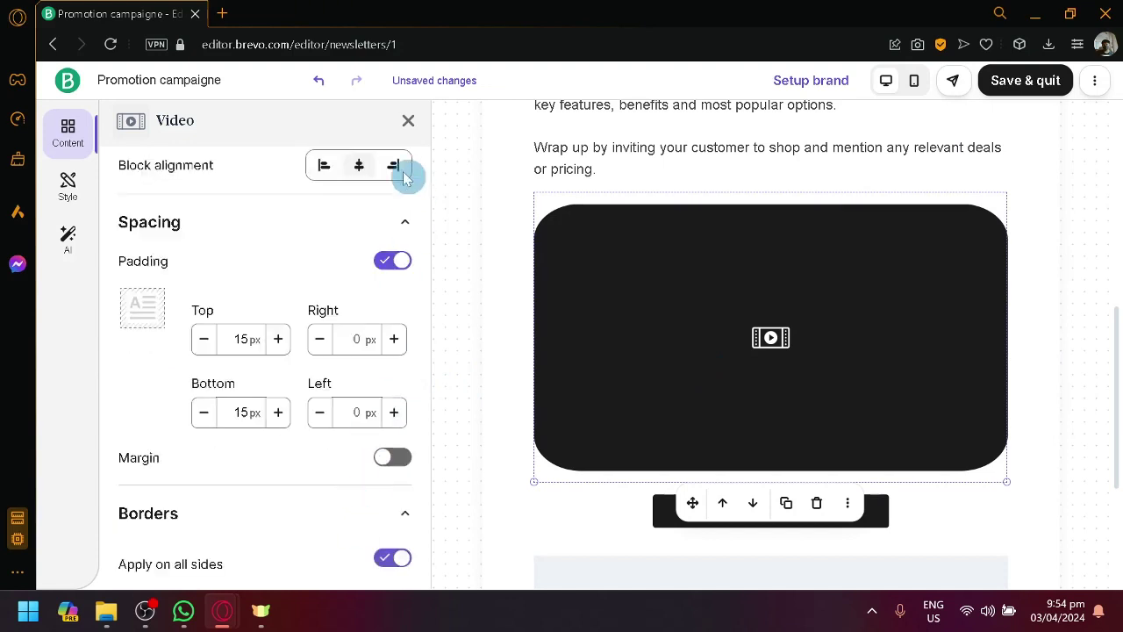
left_click(408, 120)
Add a Social block between the "Call to action" button and the email footer.
scroll(737, 296, "up", 4)
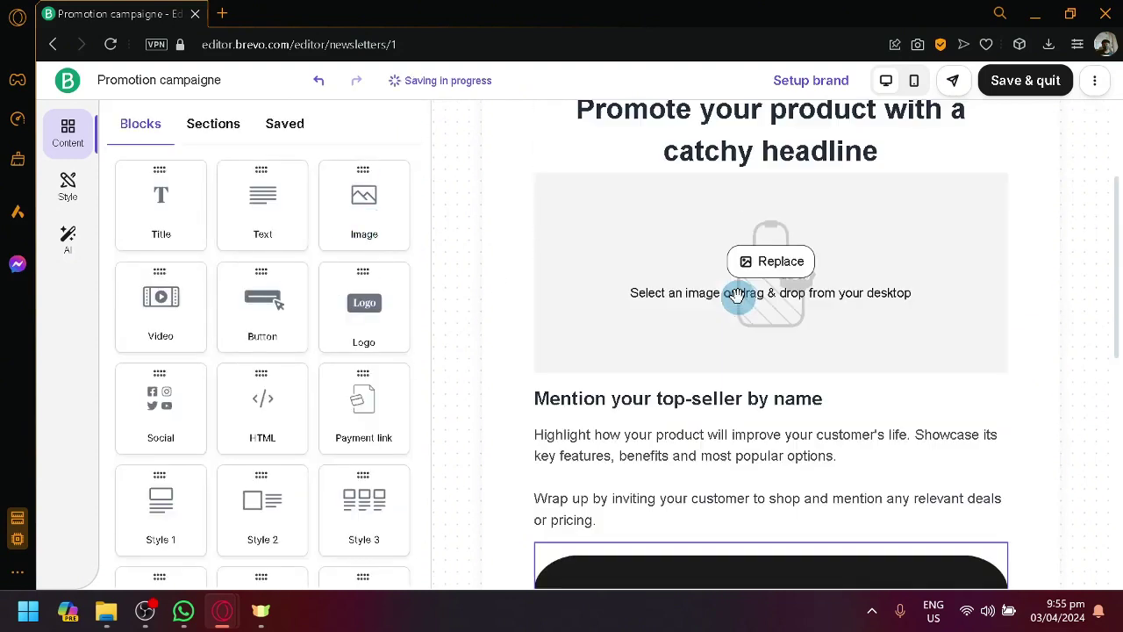
scroll(737, 296, "down", 4)
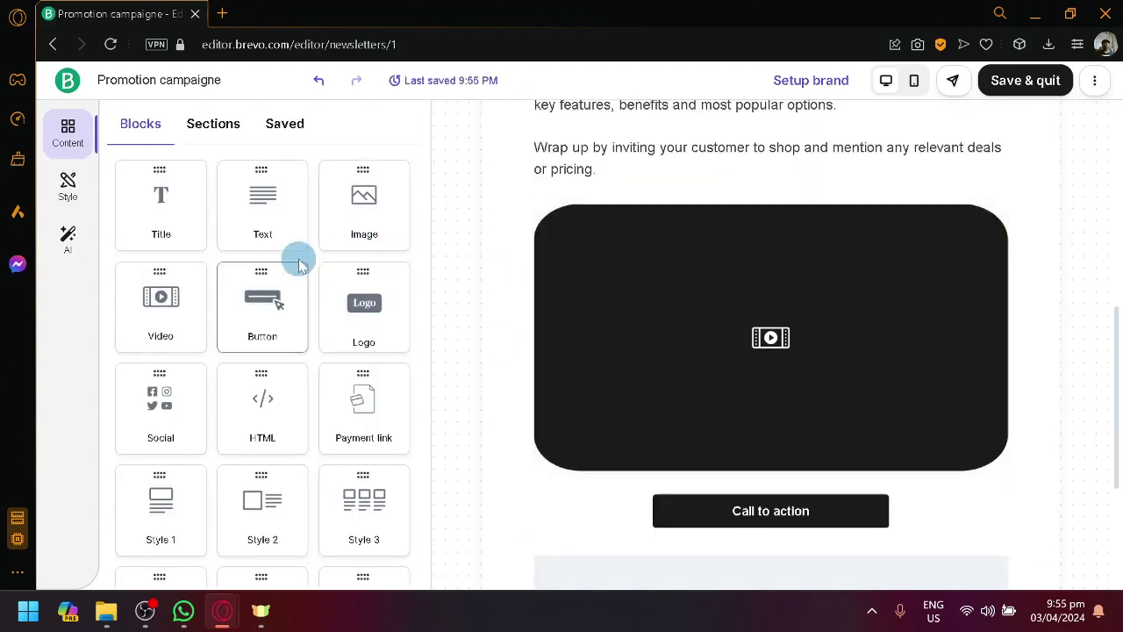
scroll(684, 368, "down", 1)
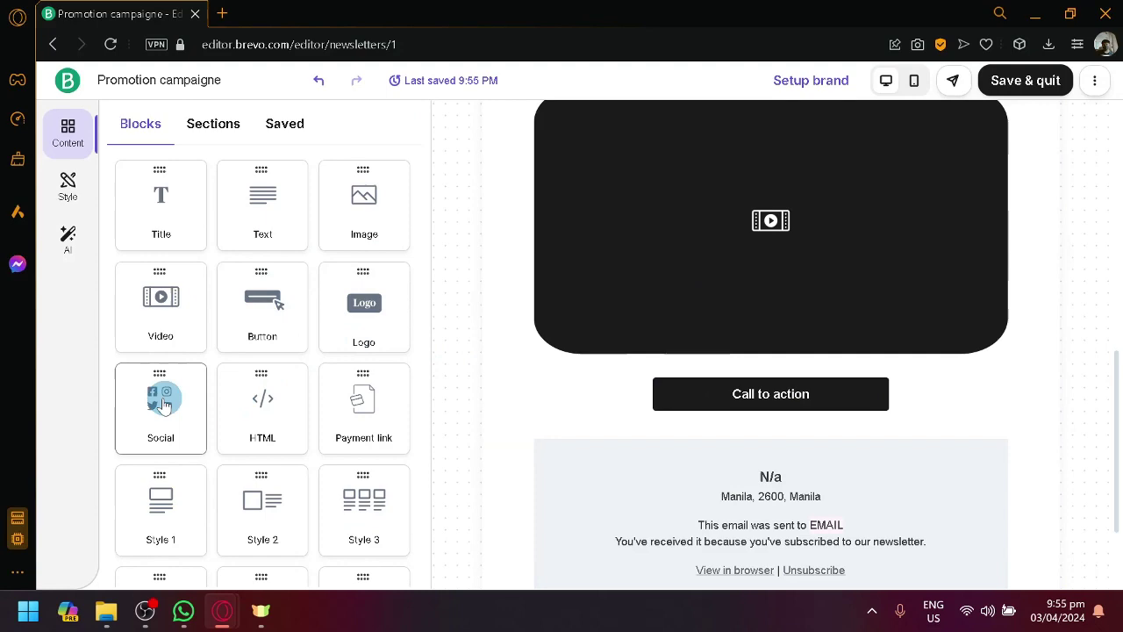
left_click_drag(156, 387, 883, 404)
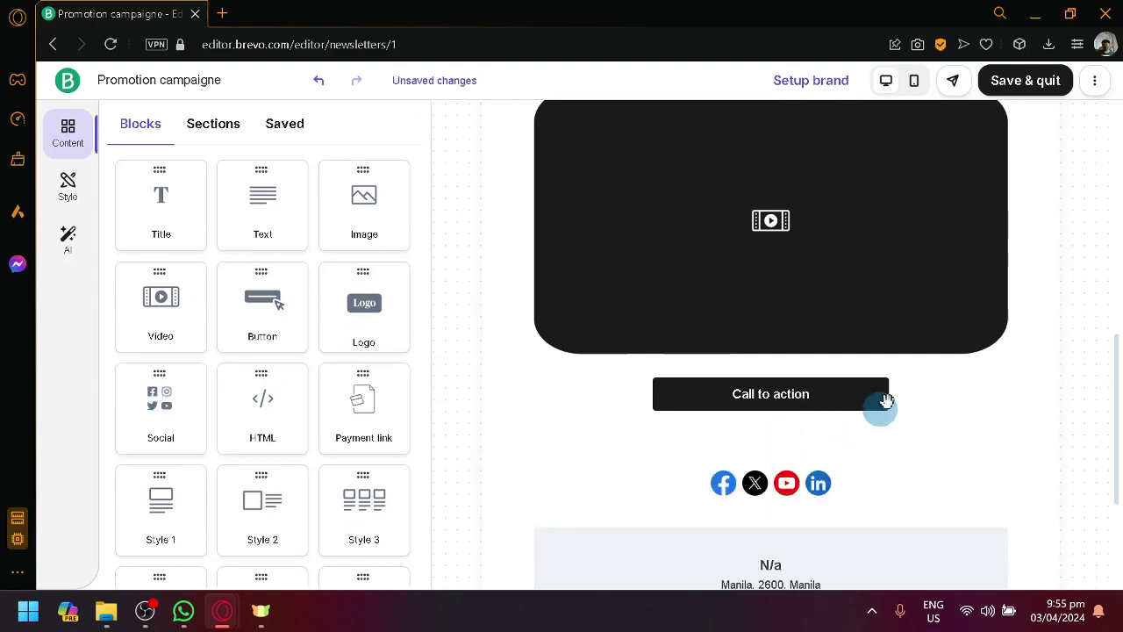
Review the Social block's social media link fields and close its settings.
left_click(779, 365)
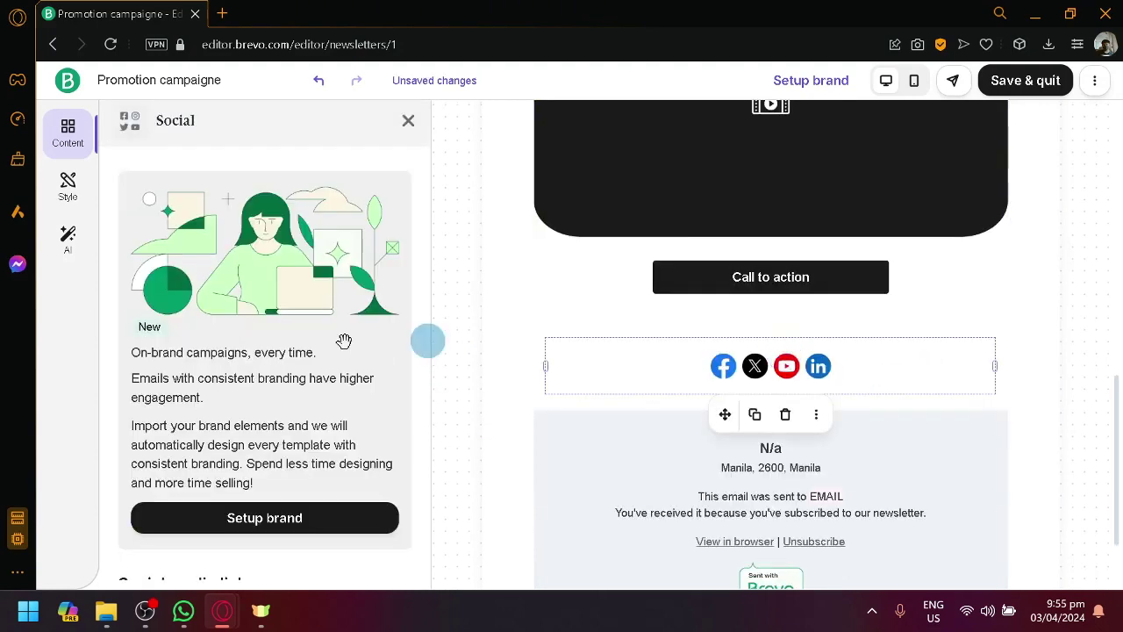
scroll(308, 303, "down", 3)
scroll(307, 303, "down", 2)
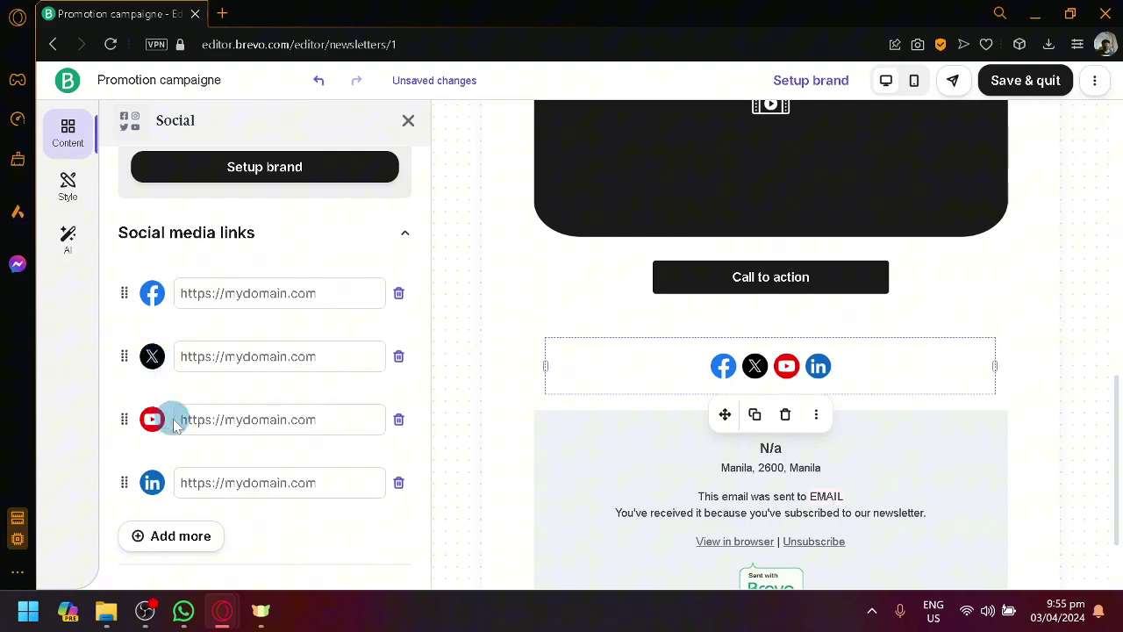
left_click(408, 120)
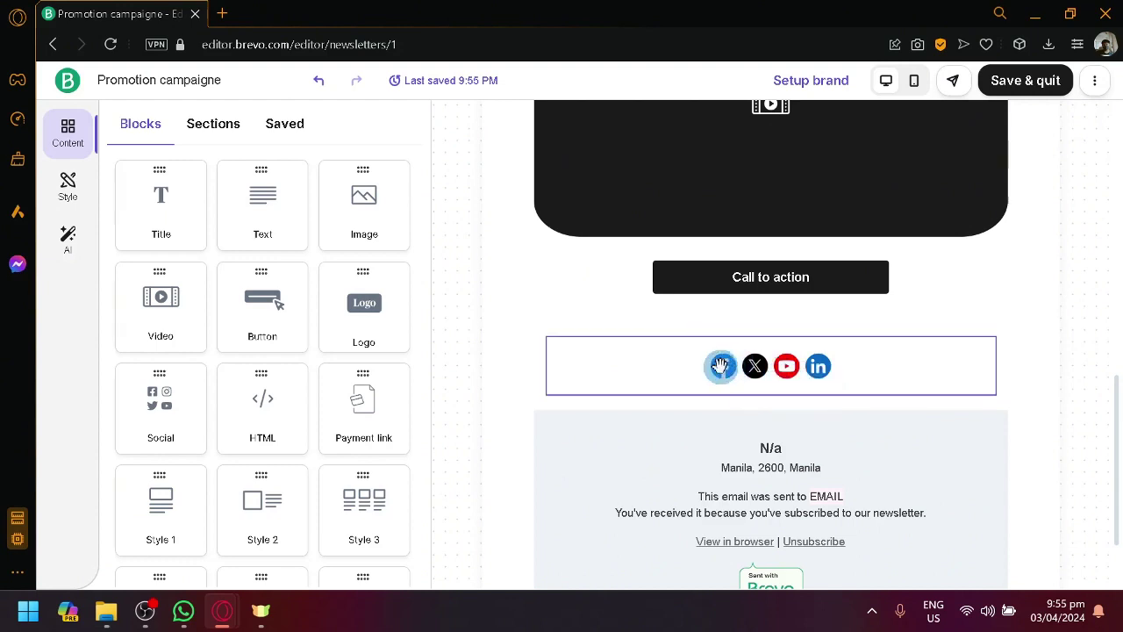
Move the main headline block below the product image placeholder.
scroll(403, 368, "down", 2)
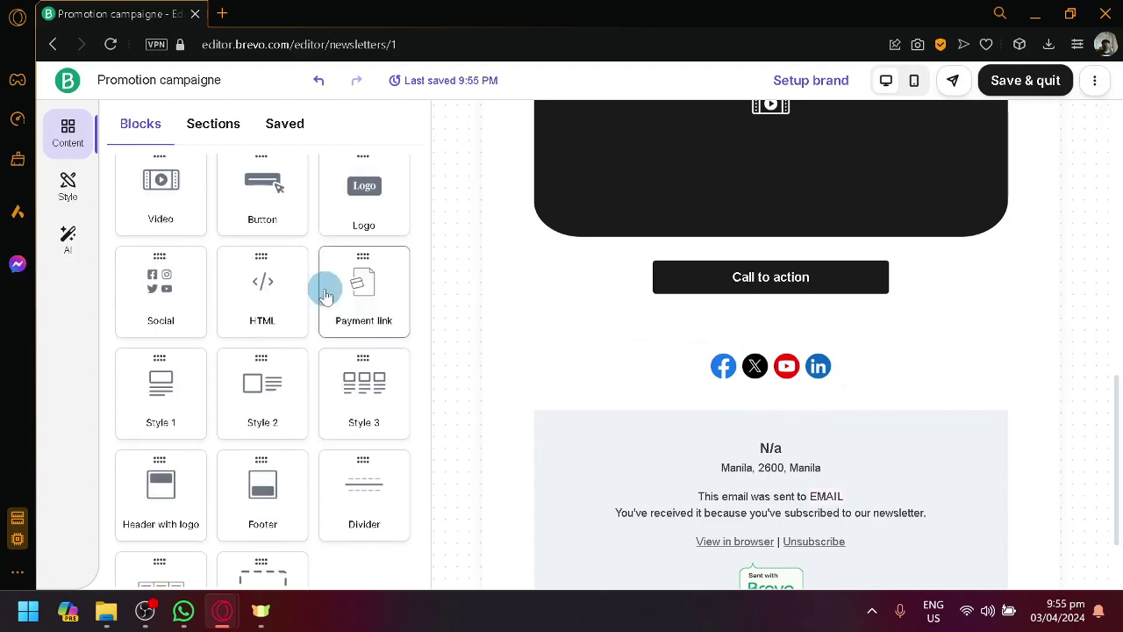
scroll(324, 297, "down", 1)
scroll(574, 369, "up", 5)
scroll(575, 369, "up", 4)
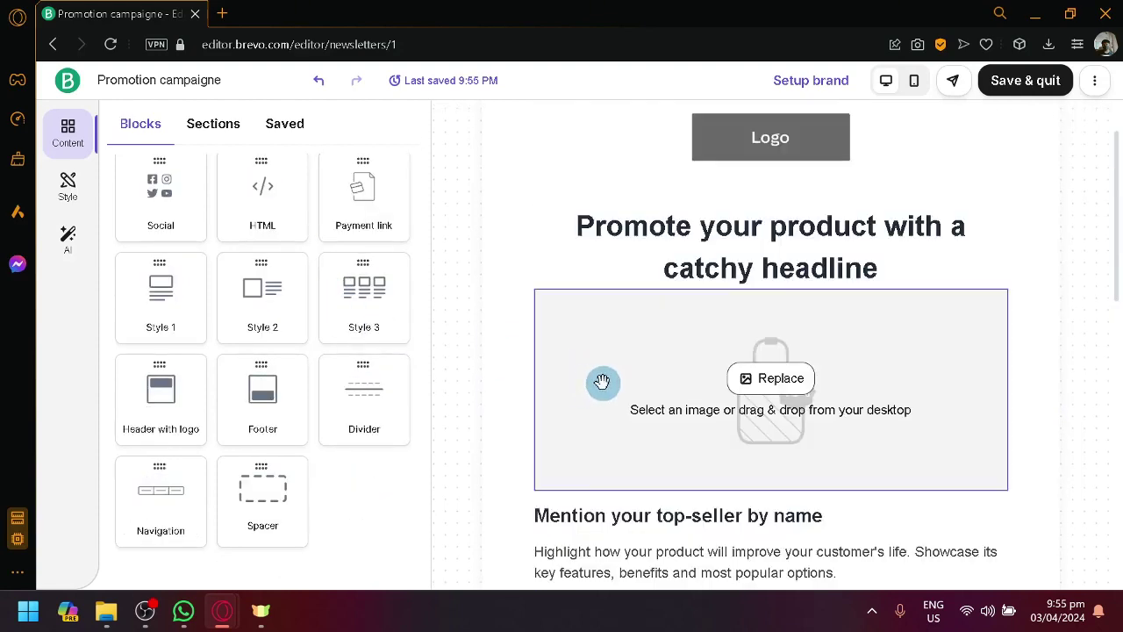
left_click(631, 305)
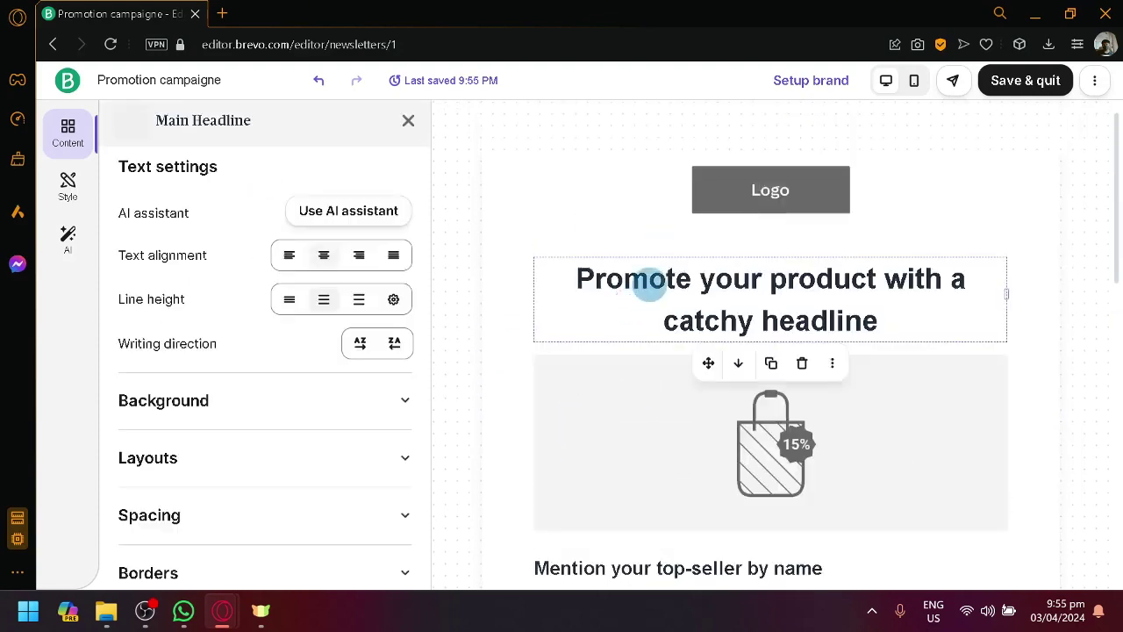
left_click(638, 303)
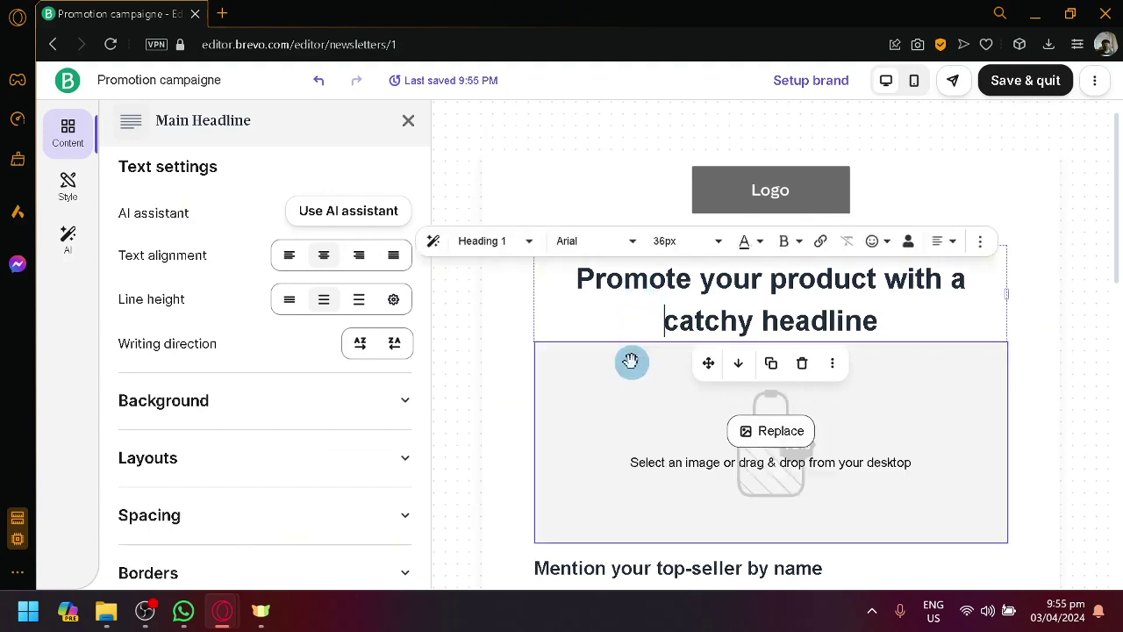
left_click_drag(709, 363, 707, 518)
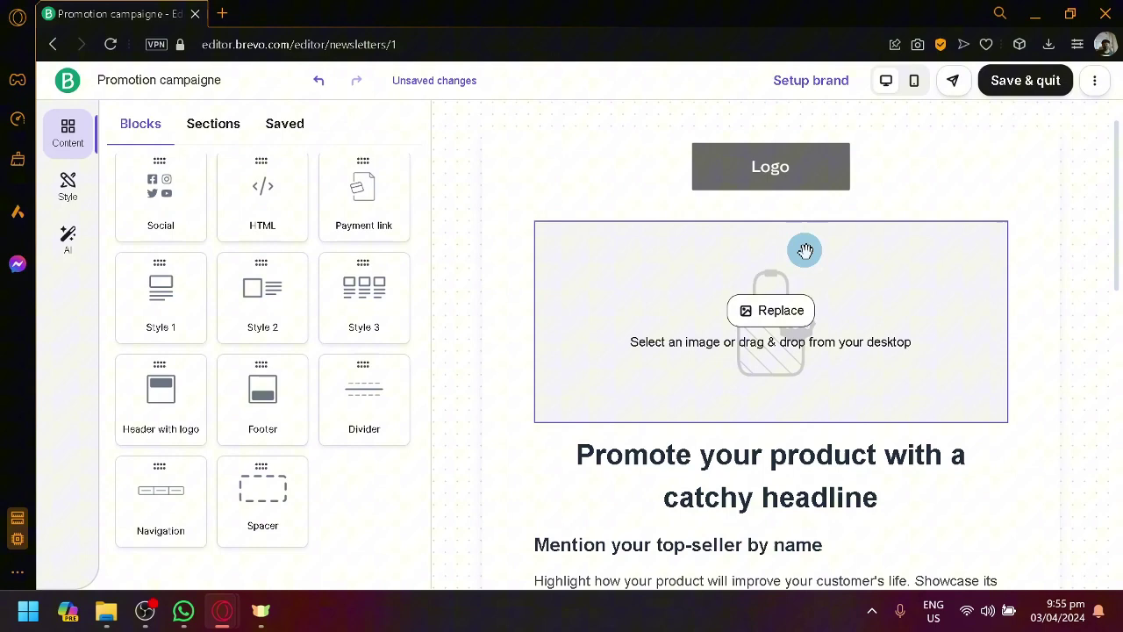
Reposition the main headline block directly below the "Mention your top-seller by name" heading.
mouse_move(752, 516)
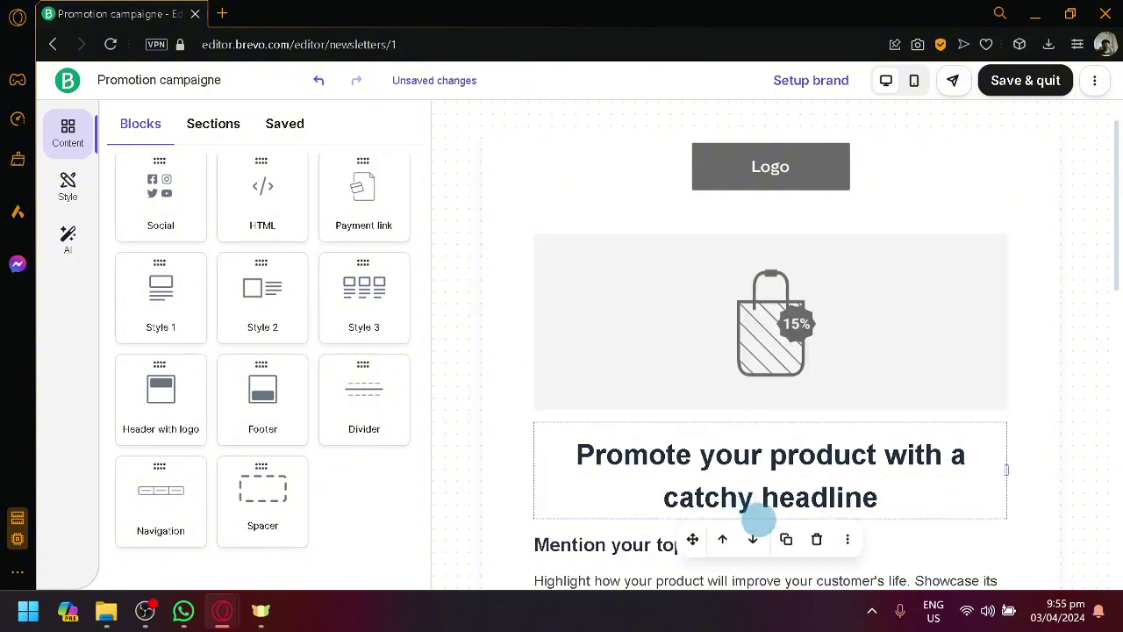
left_click(717, 541)
left_click(718, 540)
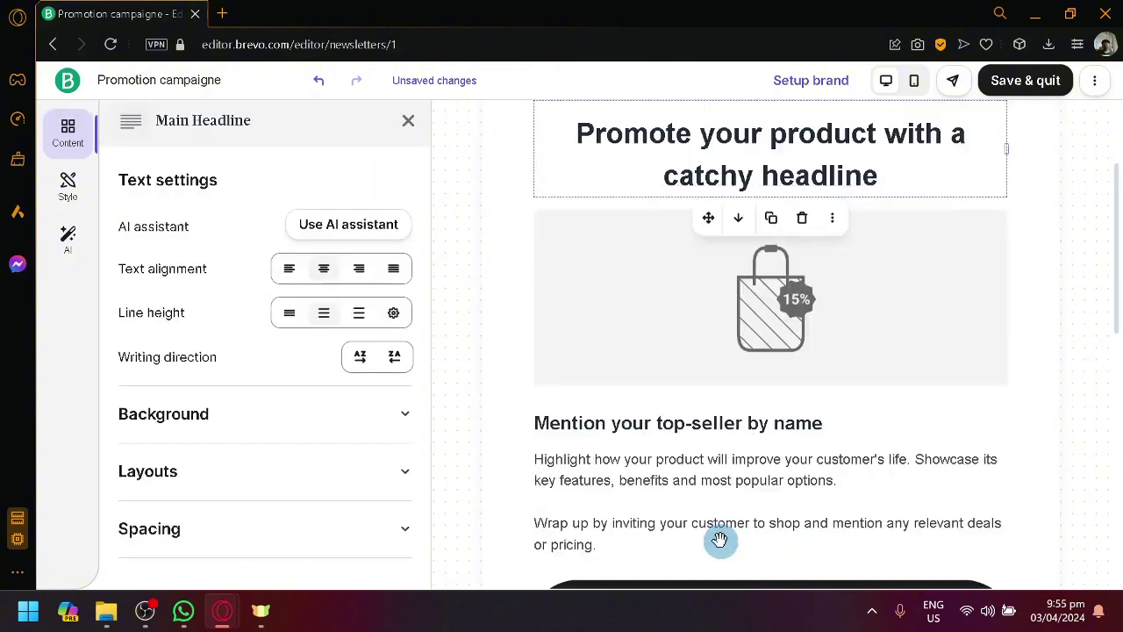
left_click(744, 219)
left_click(752, 219)
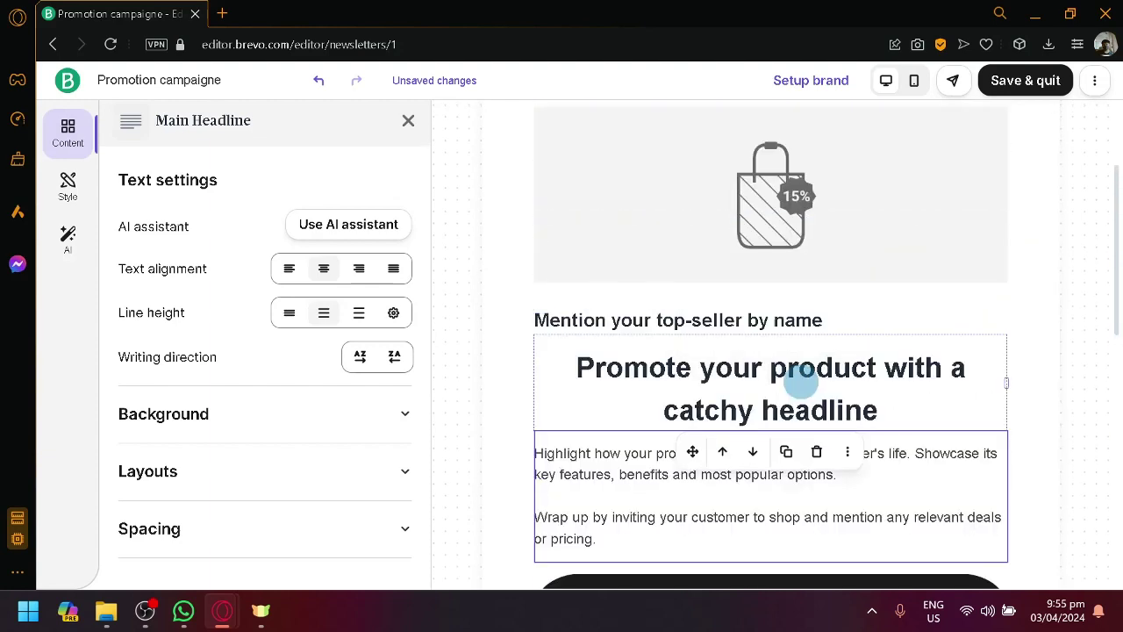
Duplicate the main headline block and delete the duplicate.
scroll(802, 380, "up", 2)
scroll(795, 376, "down", 3)
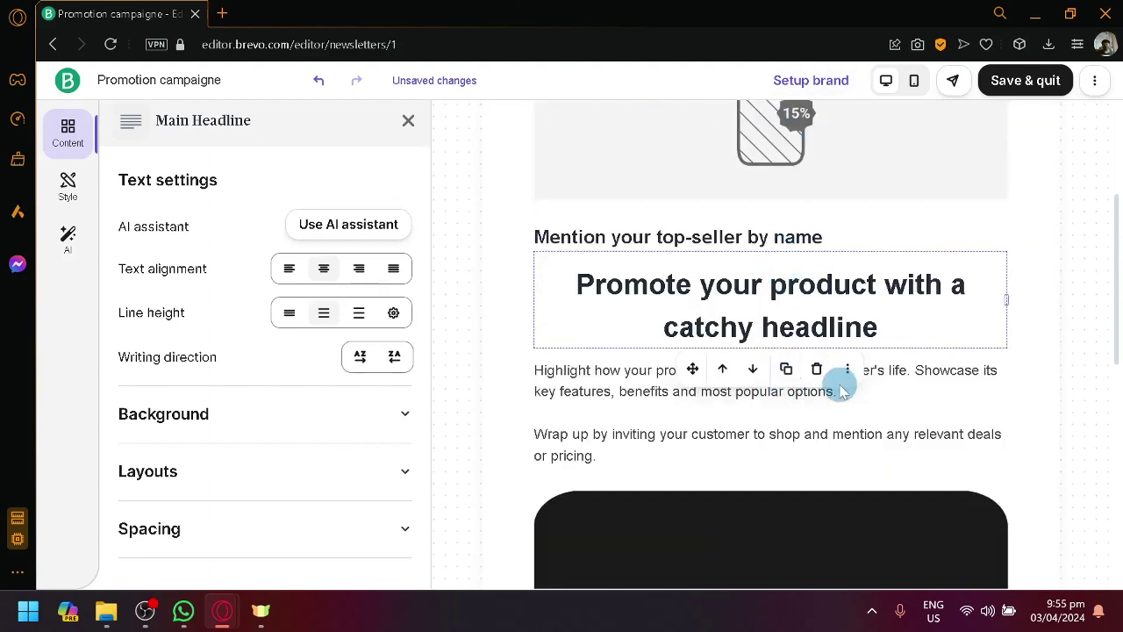
left_click(787, 366)
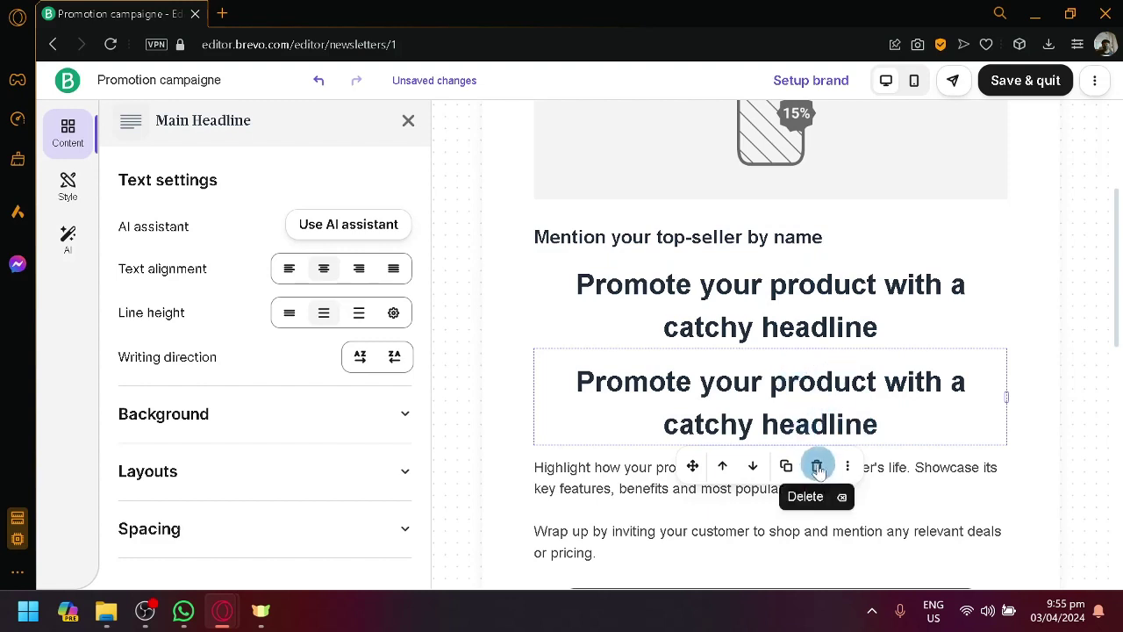
left_click(817, 467)
Replace the main headline's text with "fhgdjkhllk;klkjj".
left_click(778, 325)
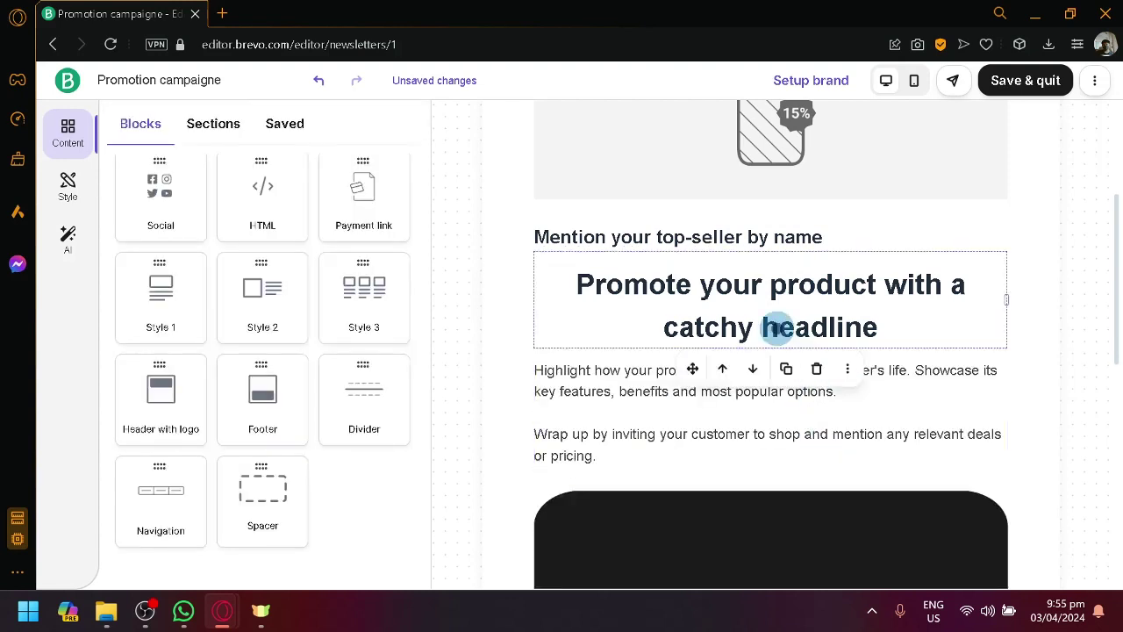
left_click(796, 327)
left_click_drag(875, 328, 558, 312)
type("fhgdjkhllk;klkjj")
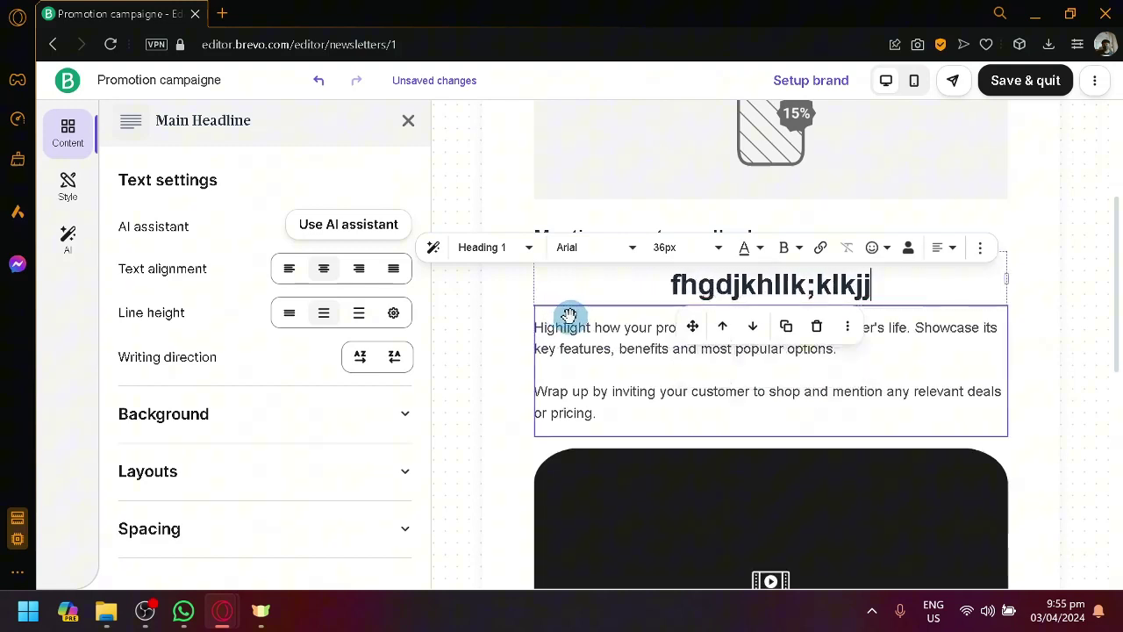
Review the headline's text style, font and size options, and close the text settings.
left_click(530, 249)
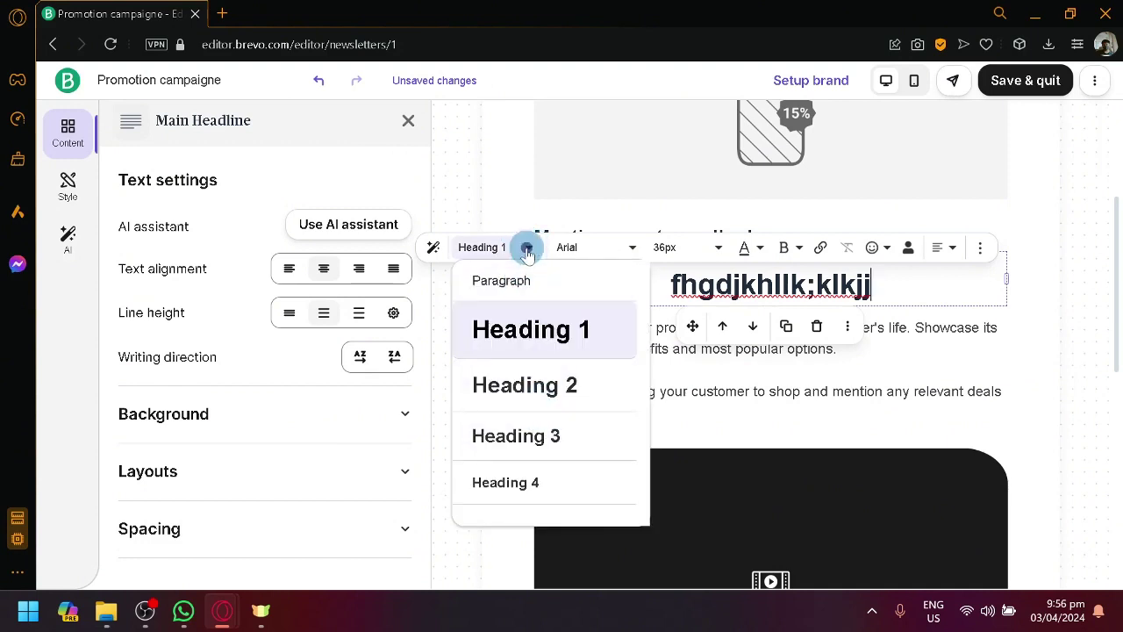
left_click(629, 246)
left_click(628, 246)
left_click(713, 249)
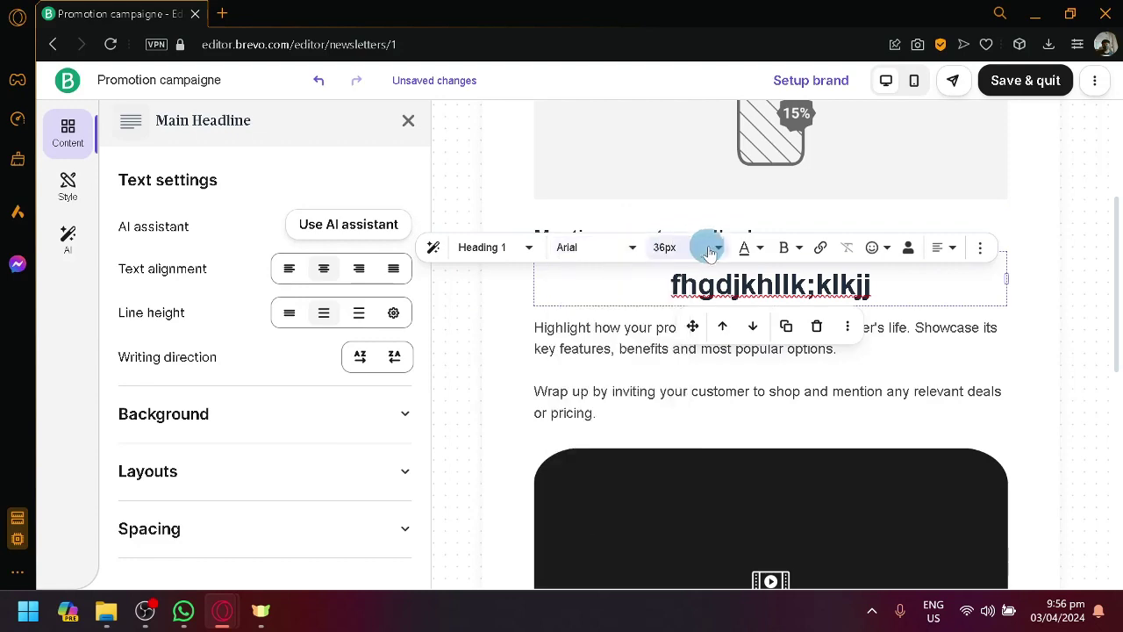
left_click(713, 249)
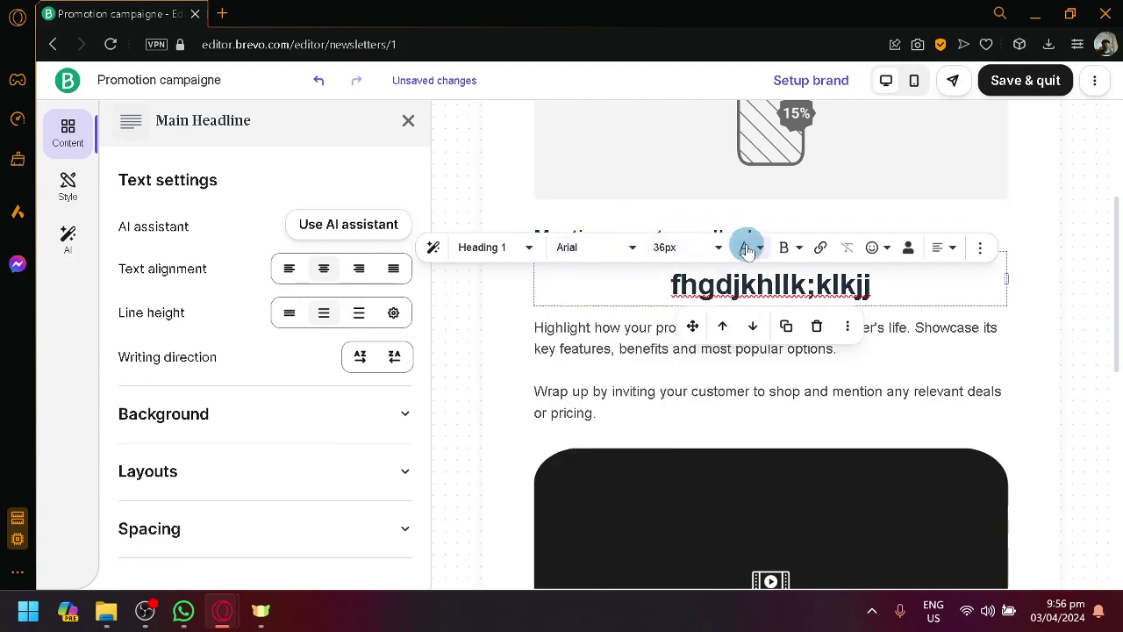
left_click(982, 364)
scroll(817, 233, "up", 3)
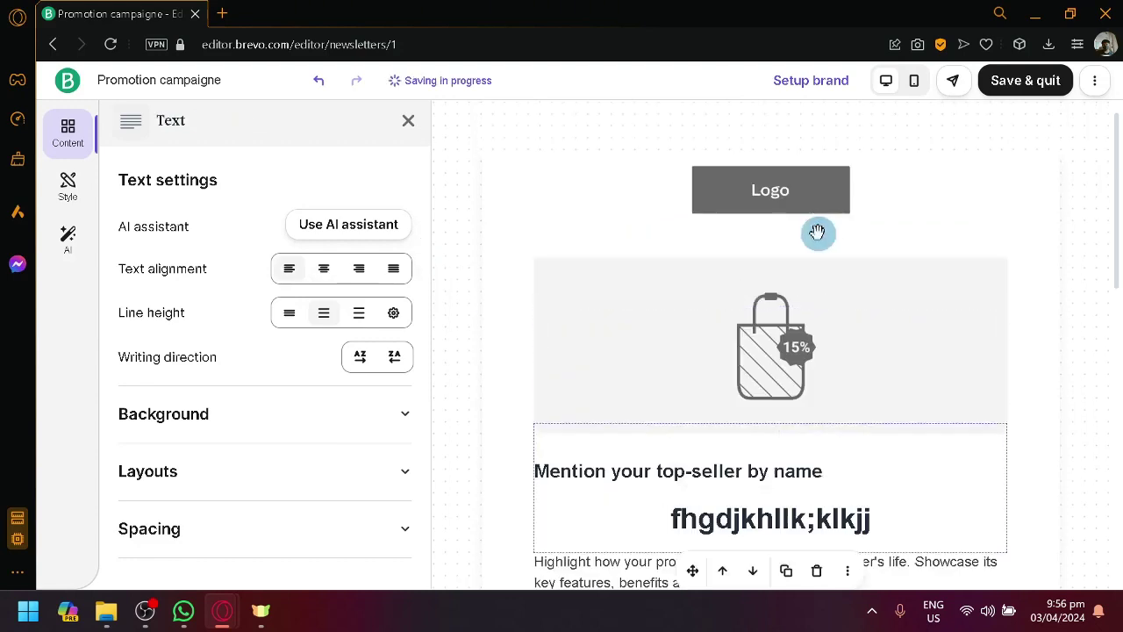
left_click(407, 123)
Check the whole email layout, save the design and return to the campaign setup page.
scroll(817, 316, "down", 6)
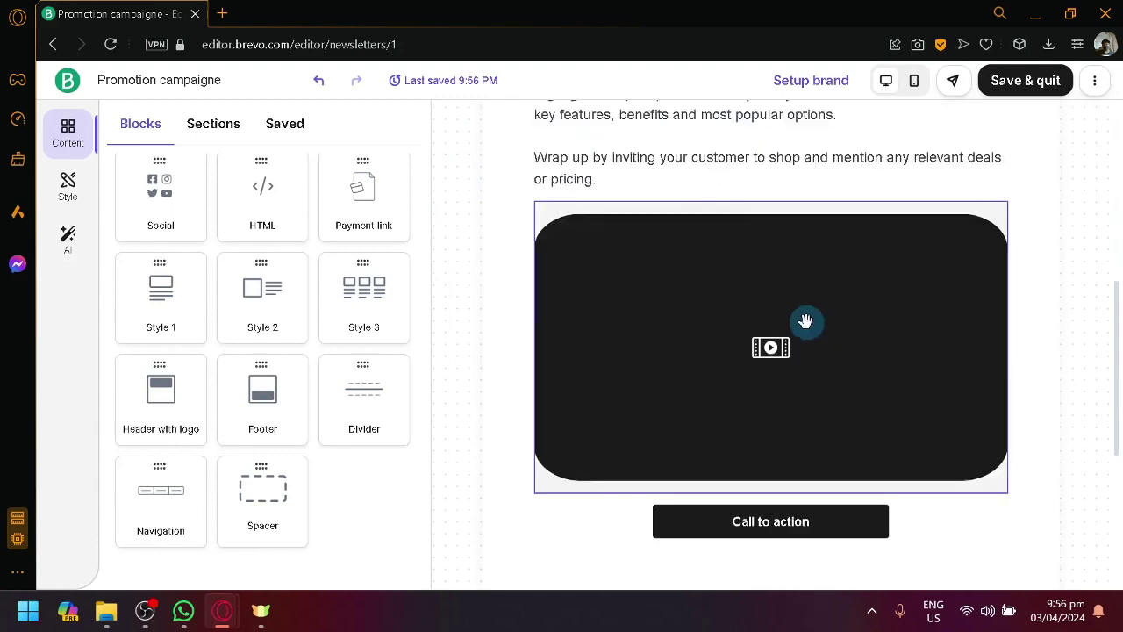
scroll(806, 321, "up", 6)
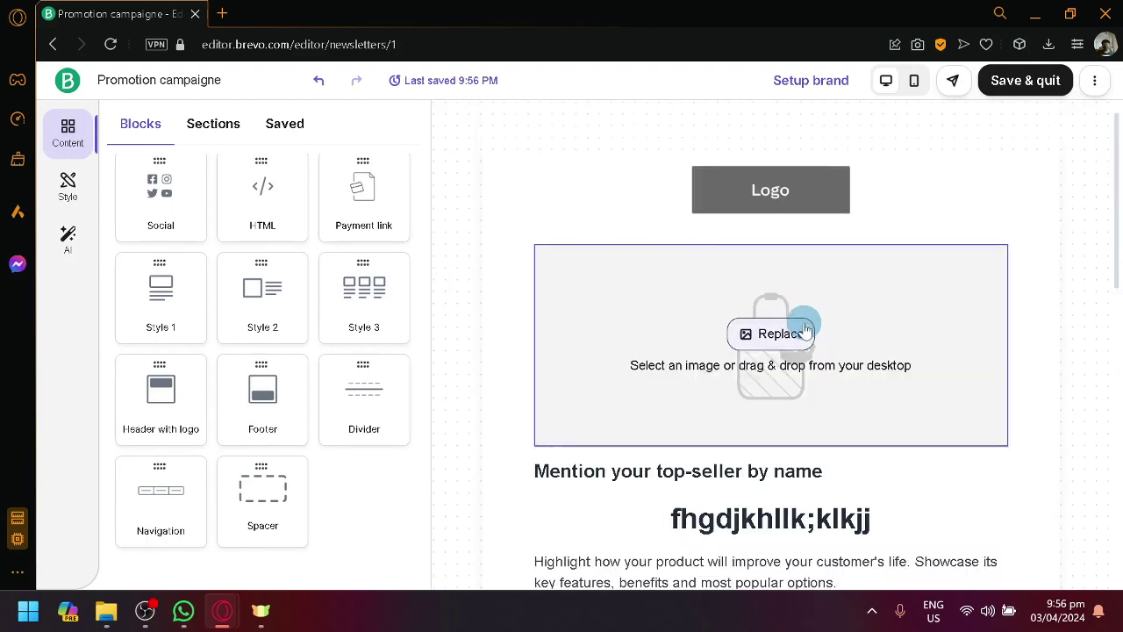
scroll(806, 329, "down", 8)
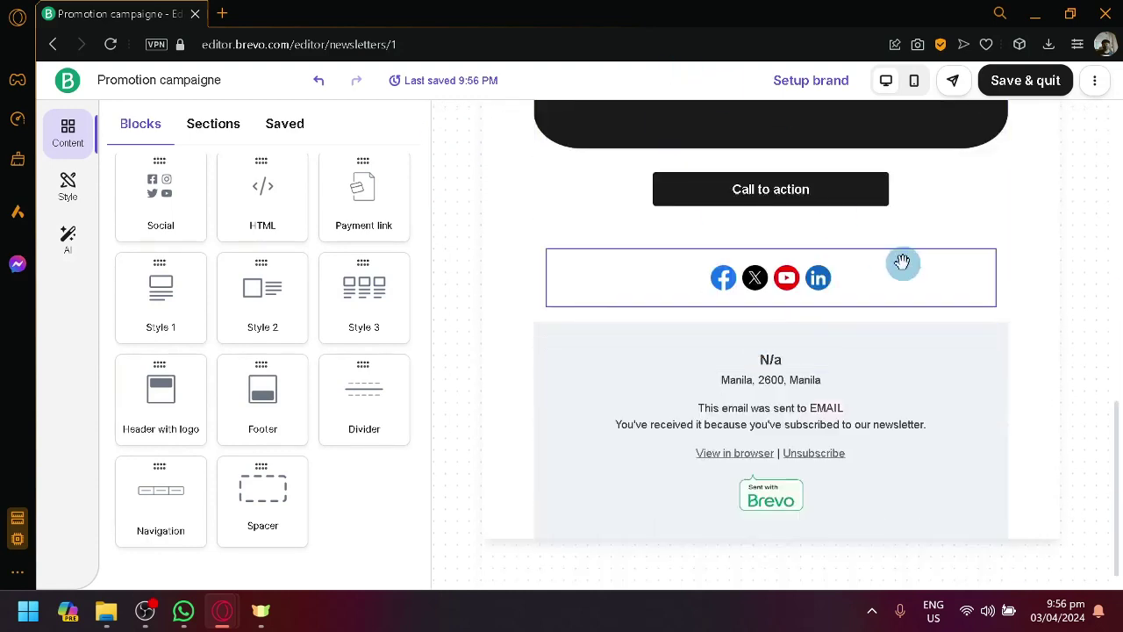
scroll(895, 264, "up", 6)
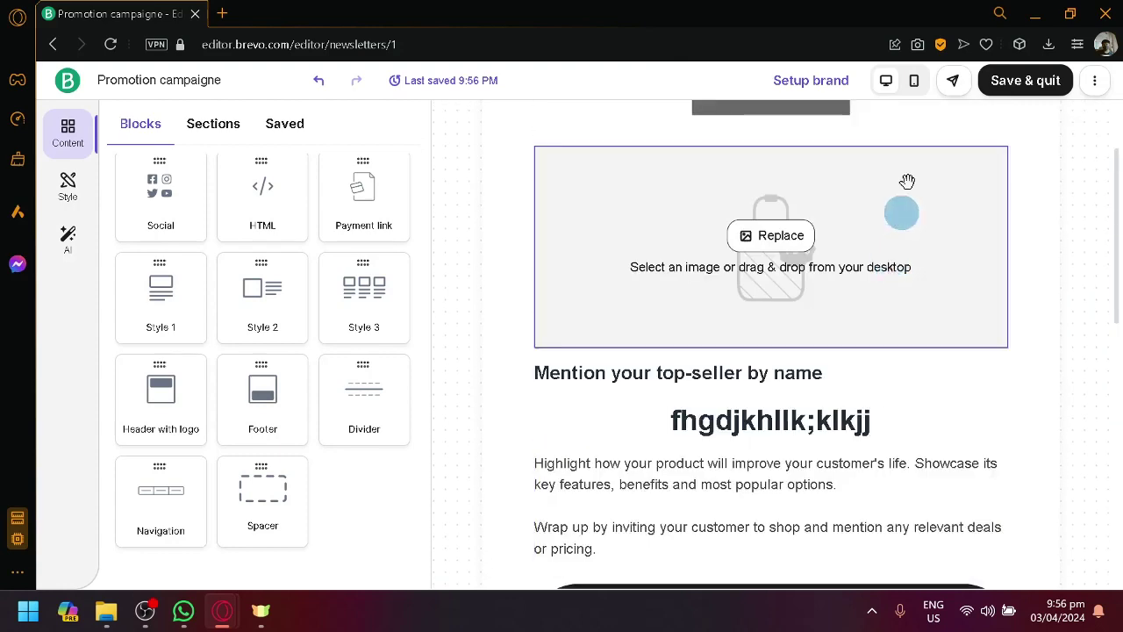
left_click(1013, 81)
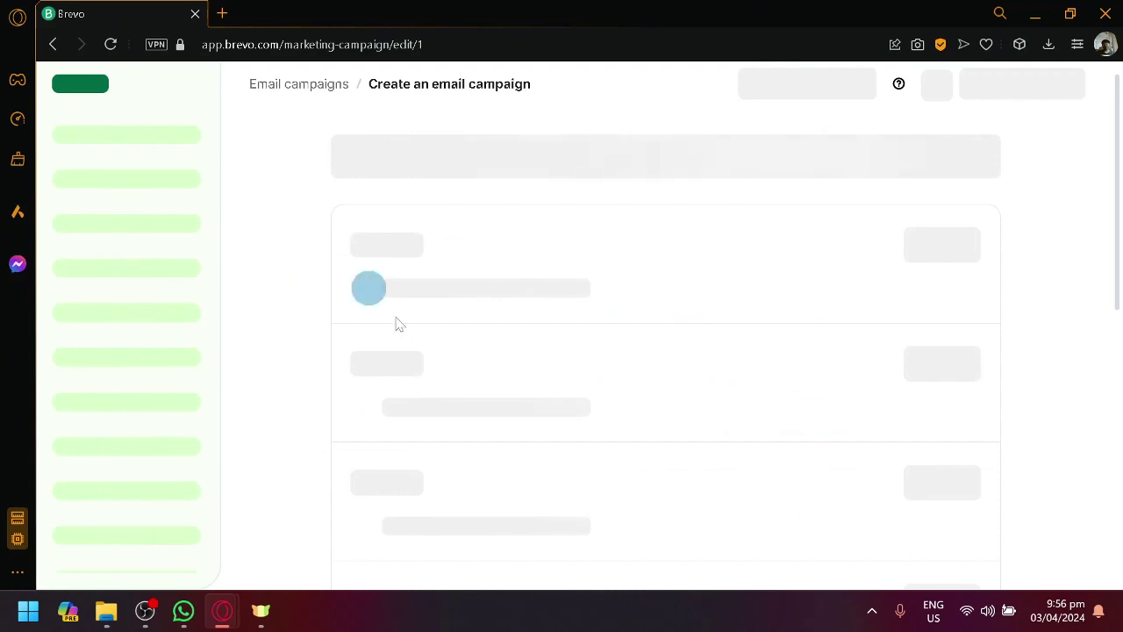
Review the campaign's Sender, Recipients, Subject and Design sections.
scroll(667, 347, "down", 2)
scroll(667, 346, "up", 2)
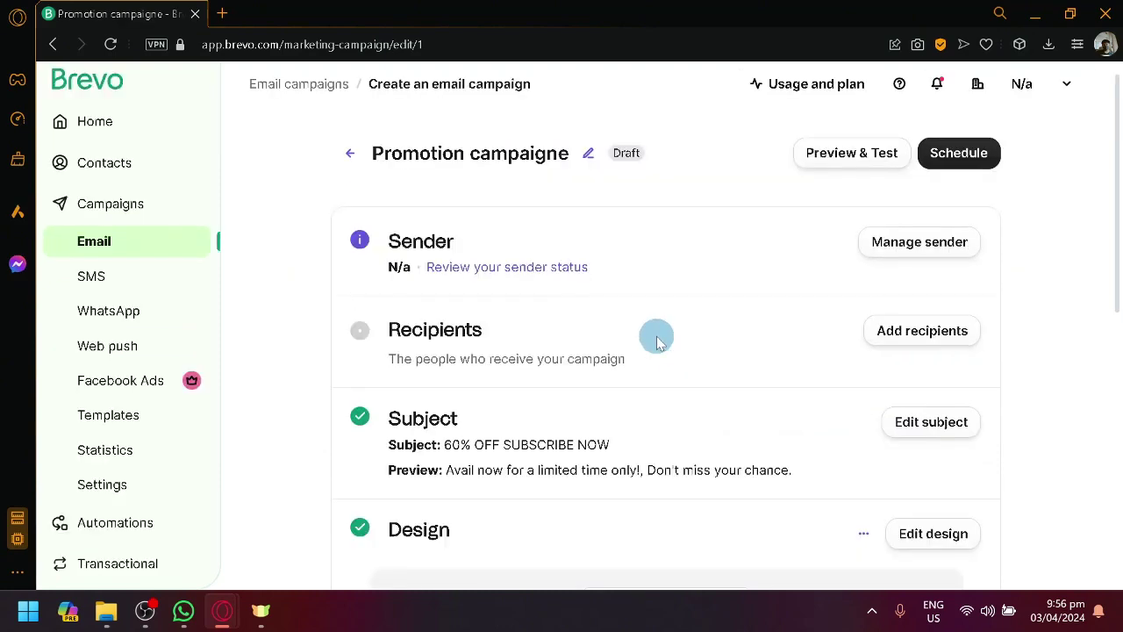
scroll(658, 333, "down", 2)
scroll(632, 316, "up", 2)
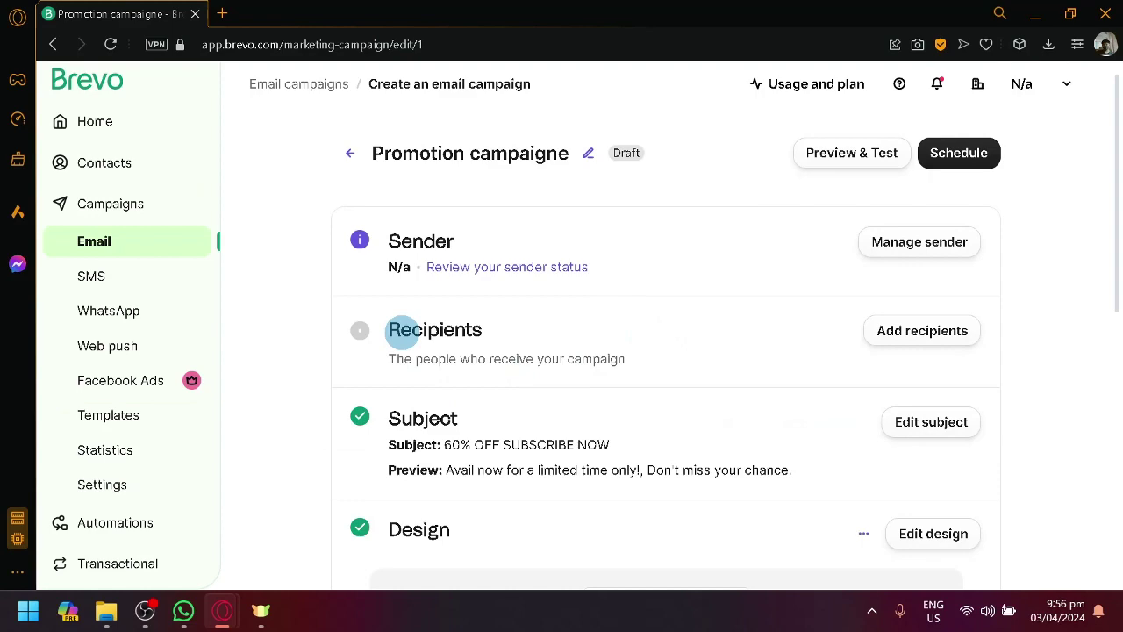
scroll(402, 332, "down", 5)
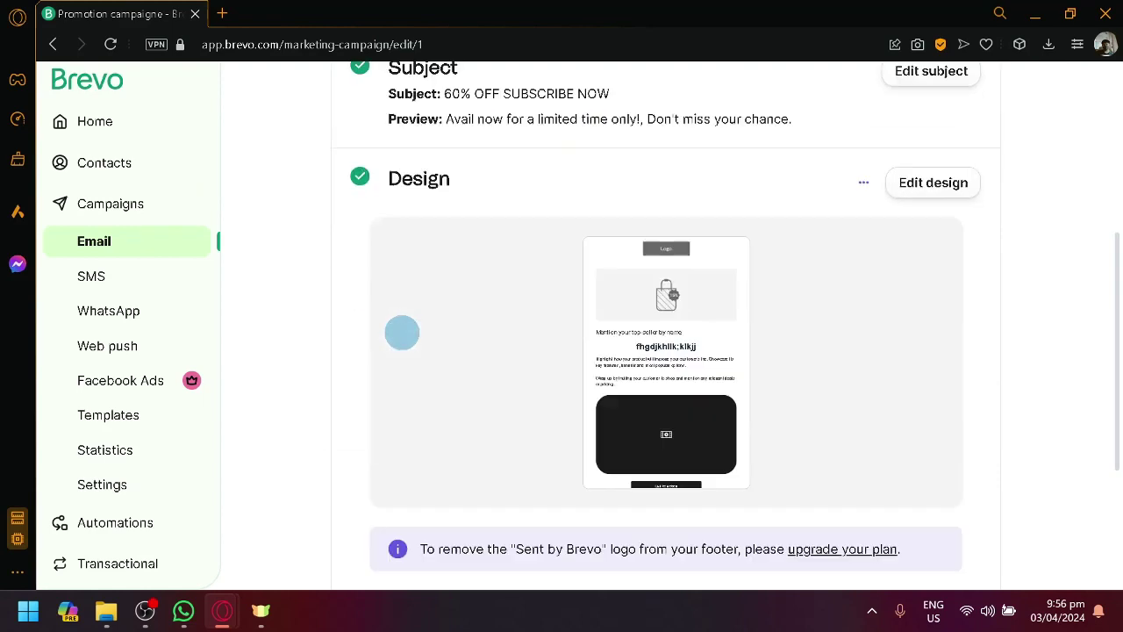
scroll(402, 332, "up", 4)
scroll(402, 334, "up", 2)
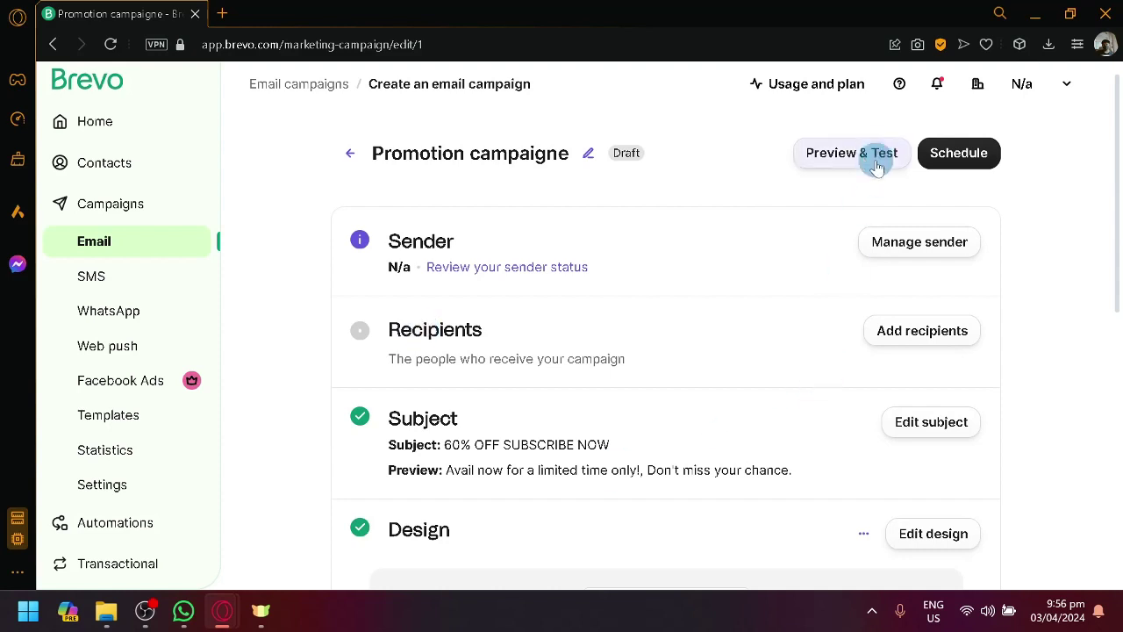
Try to schedule the campaign and check its sections for incomplete required steps.
left_click(948, 151)
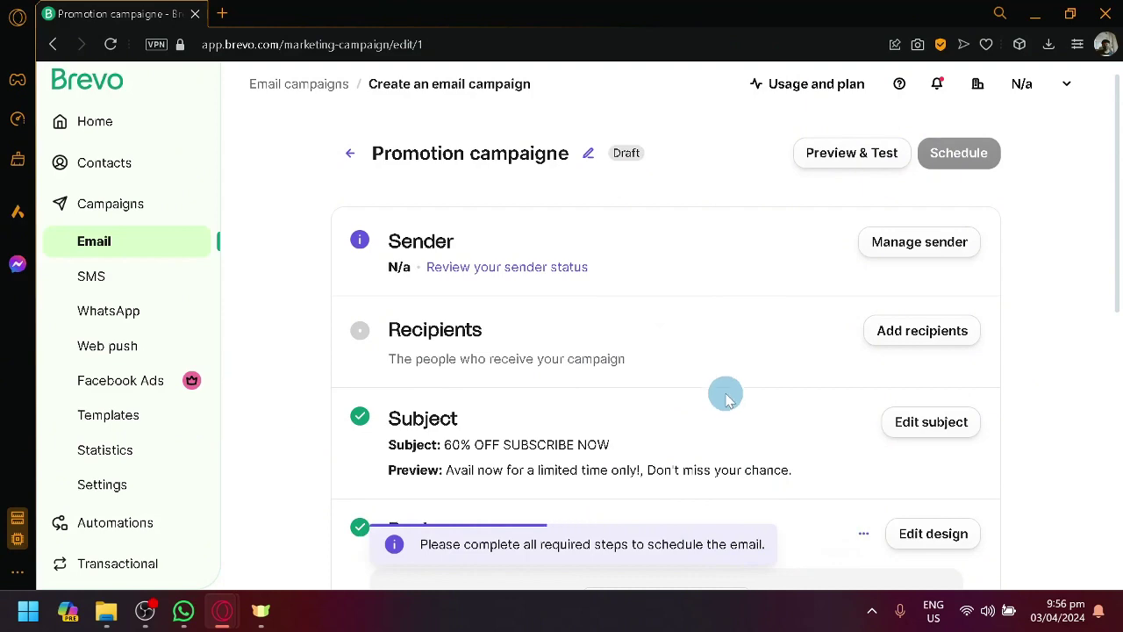
scroll(737, 381, "down", 5)
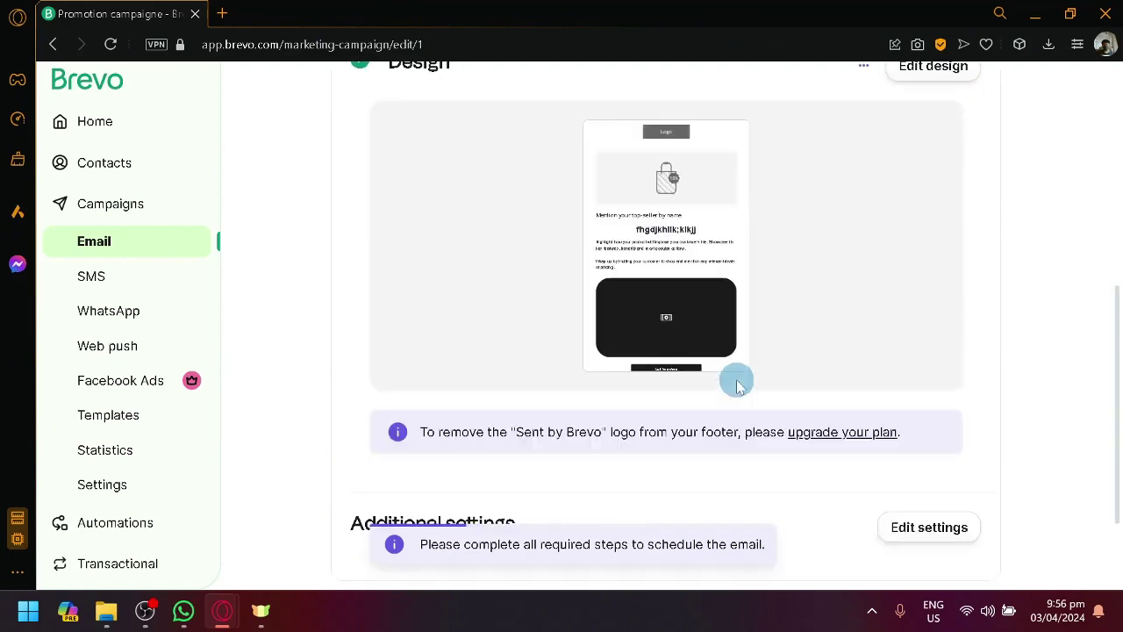
scroll(624, 497, "up", 4)
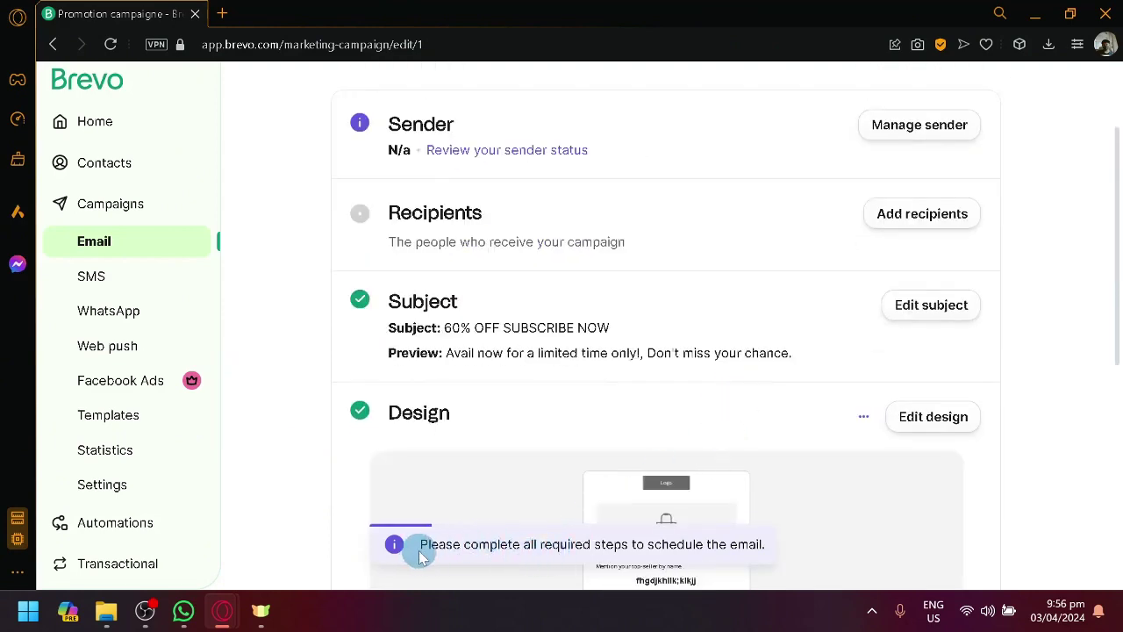
scroll(987, 447, "up", 2)
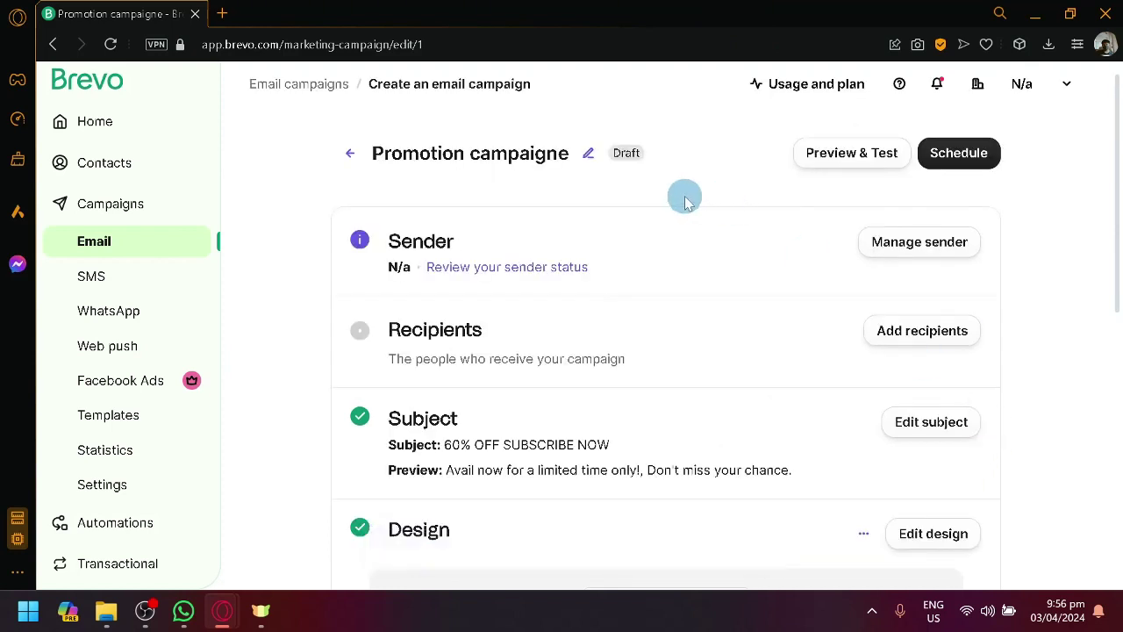
Leave the campaign setup and open the list of email campaigns.
left_click(127, 213)
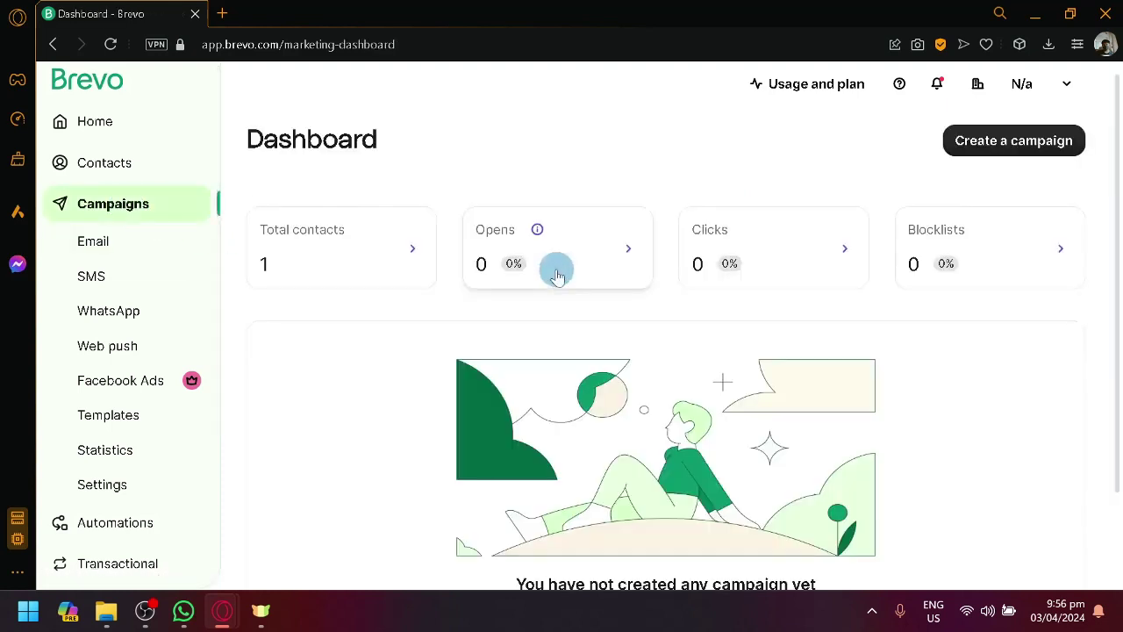
left_click(127, 244)
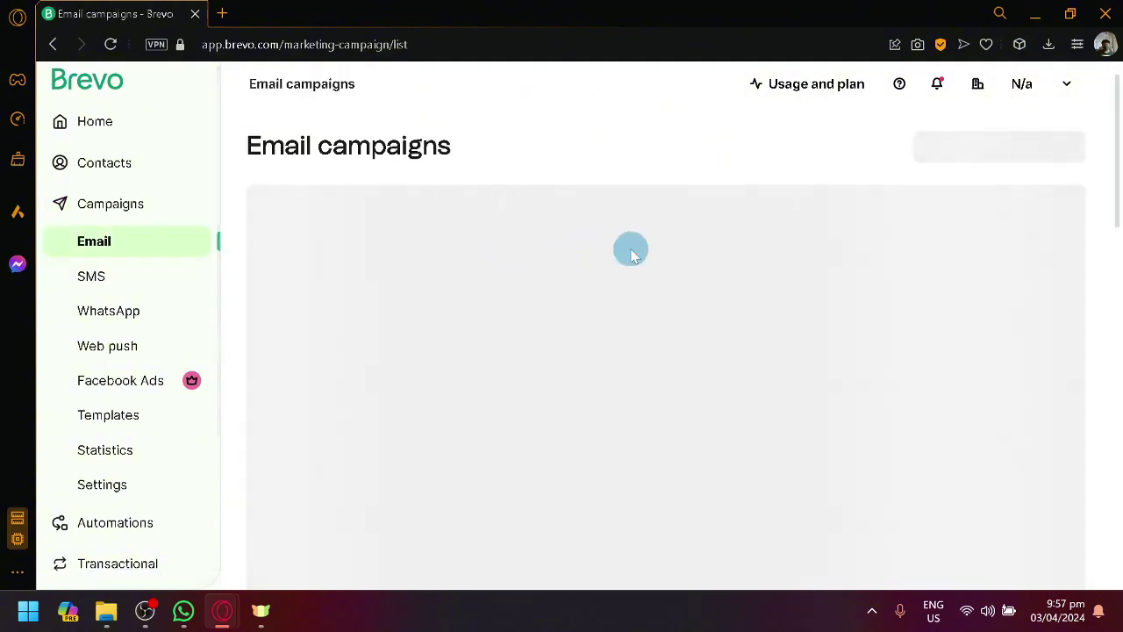